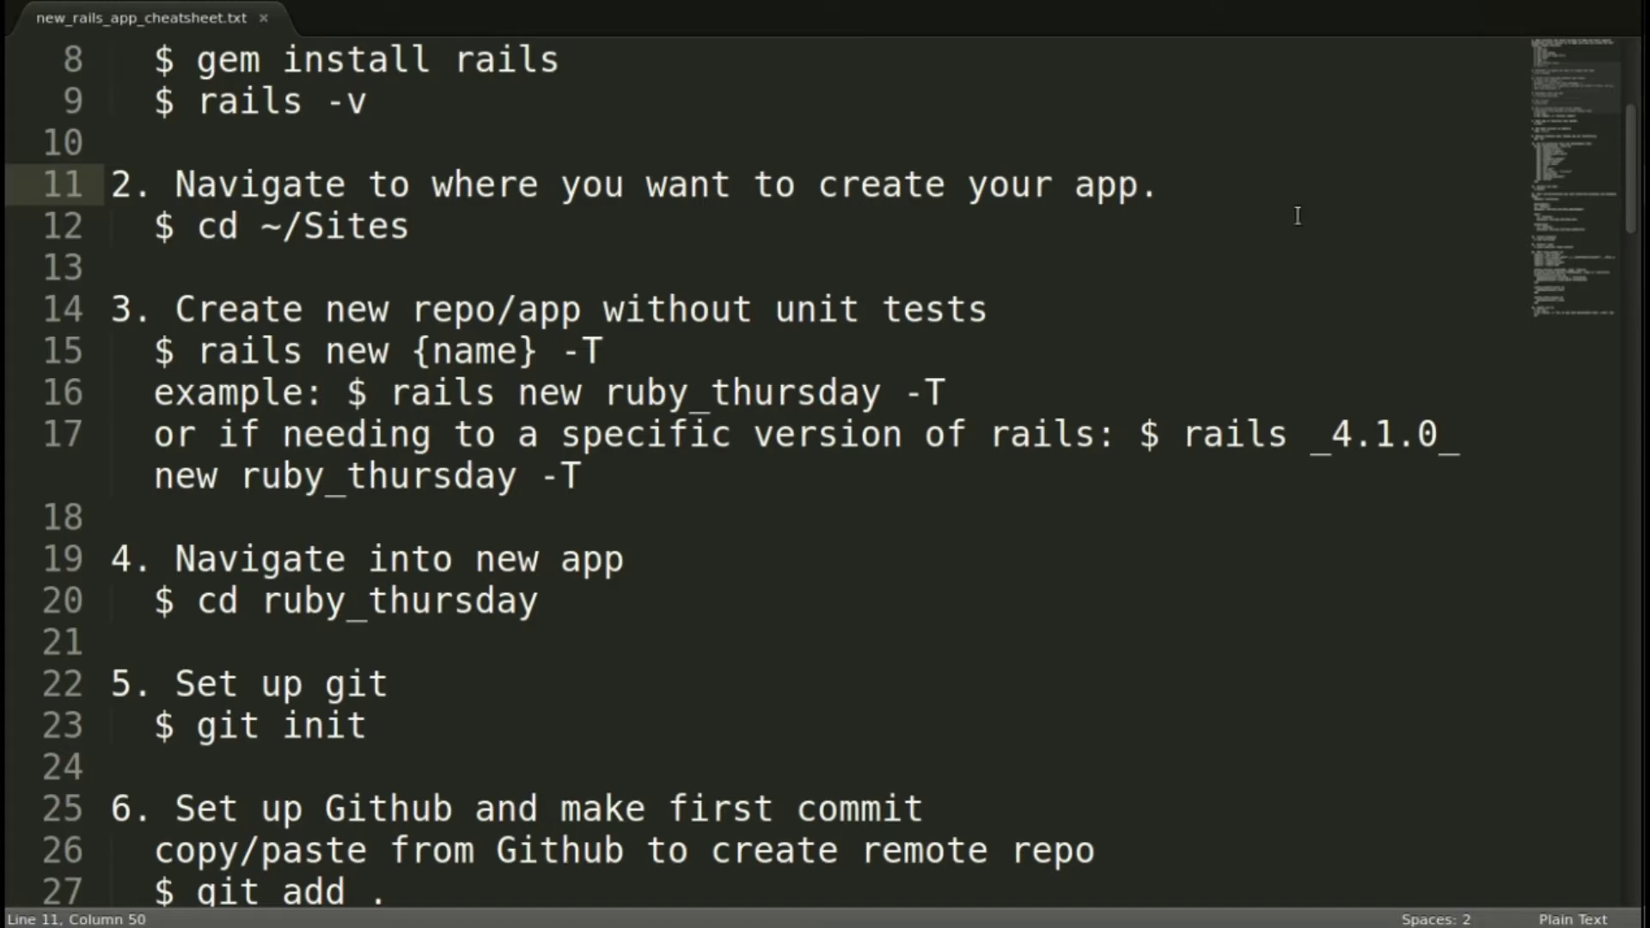
Step: Change into the ~/Sites folder in the terminal
key(alt+Tab)
text(cd )
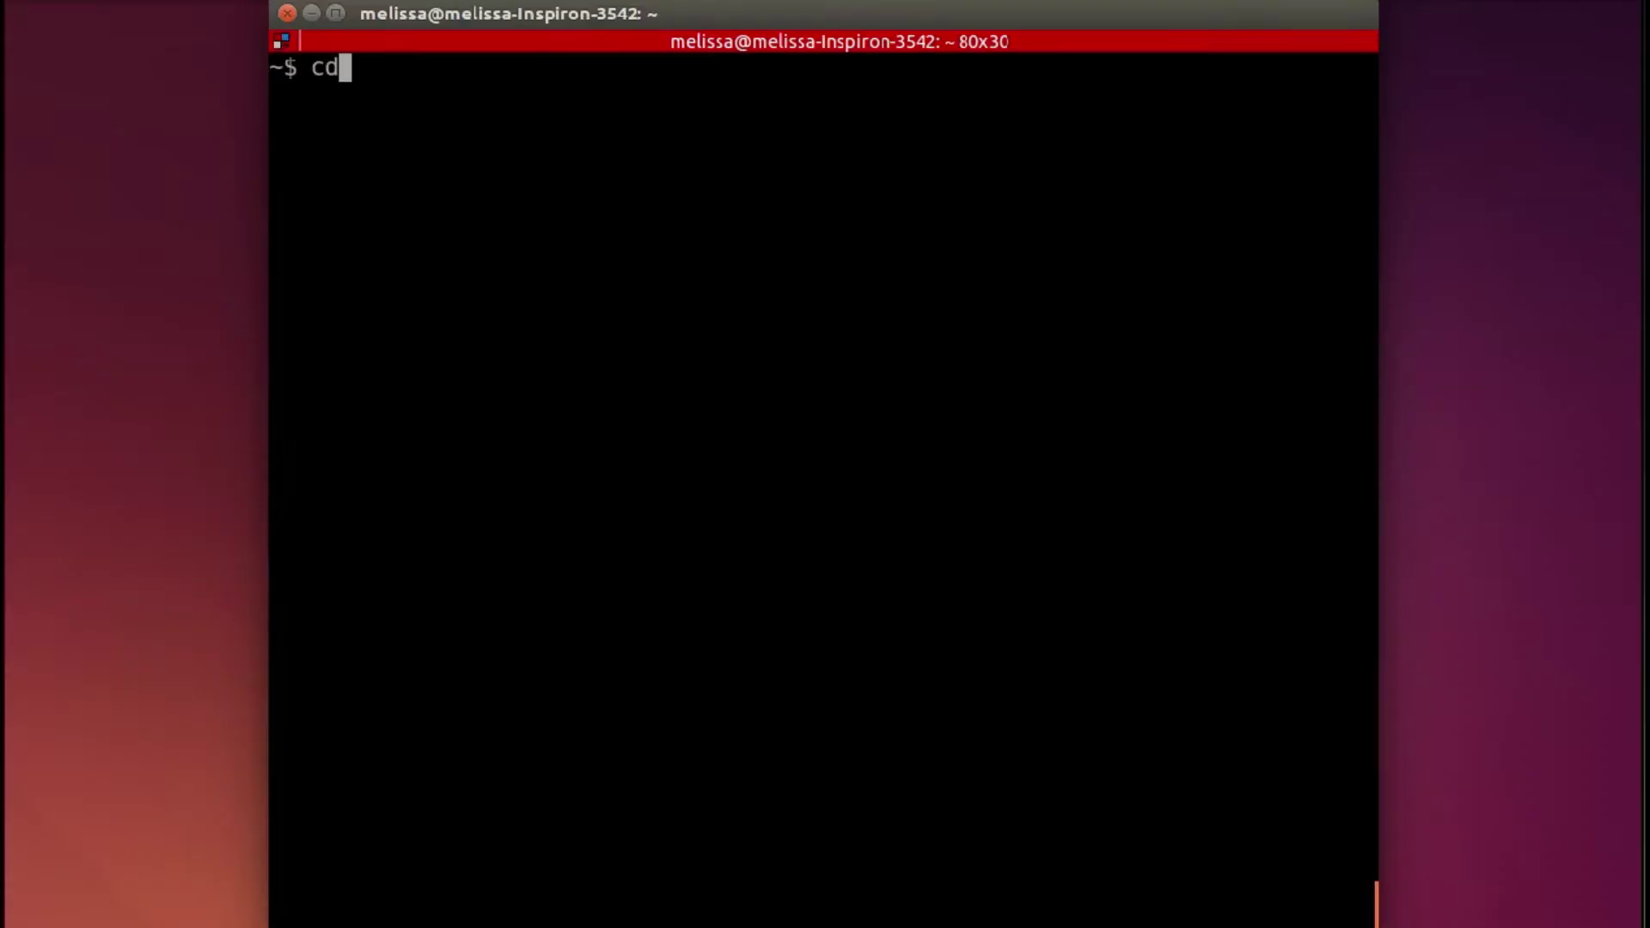
text(~/S)
text(ites)
key(Return)
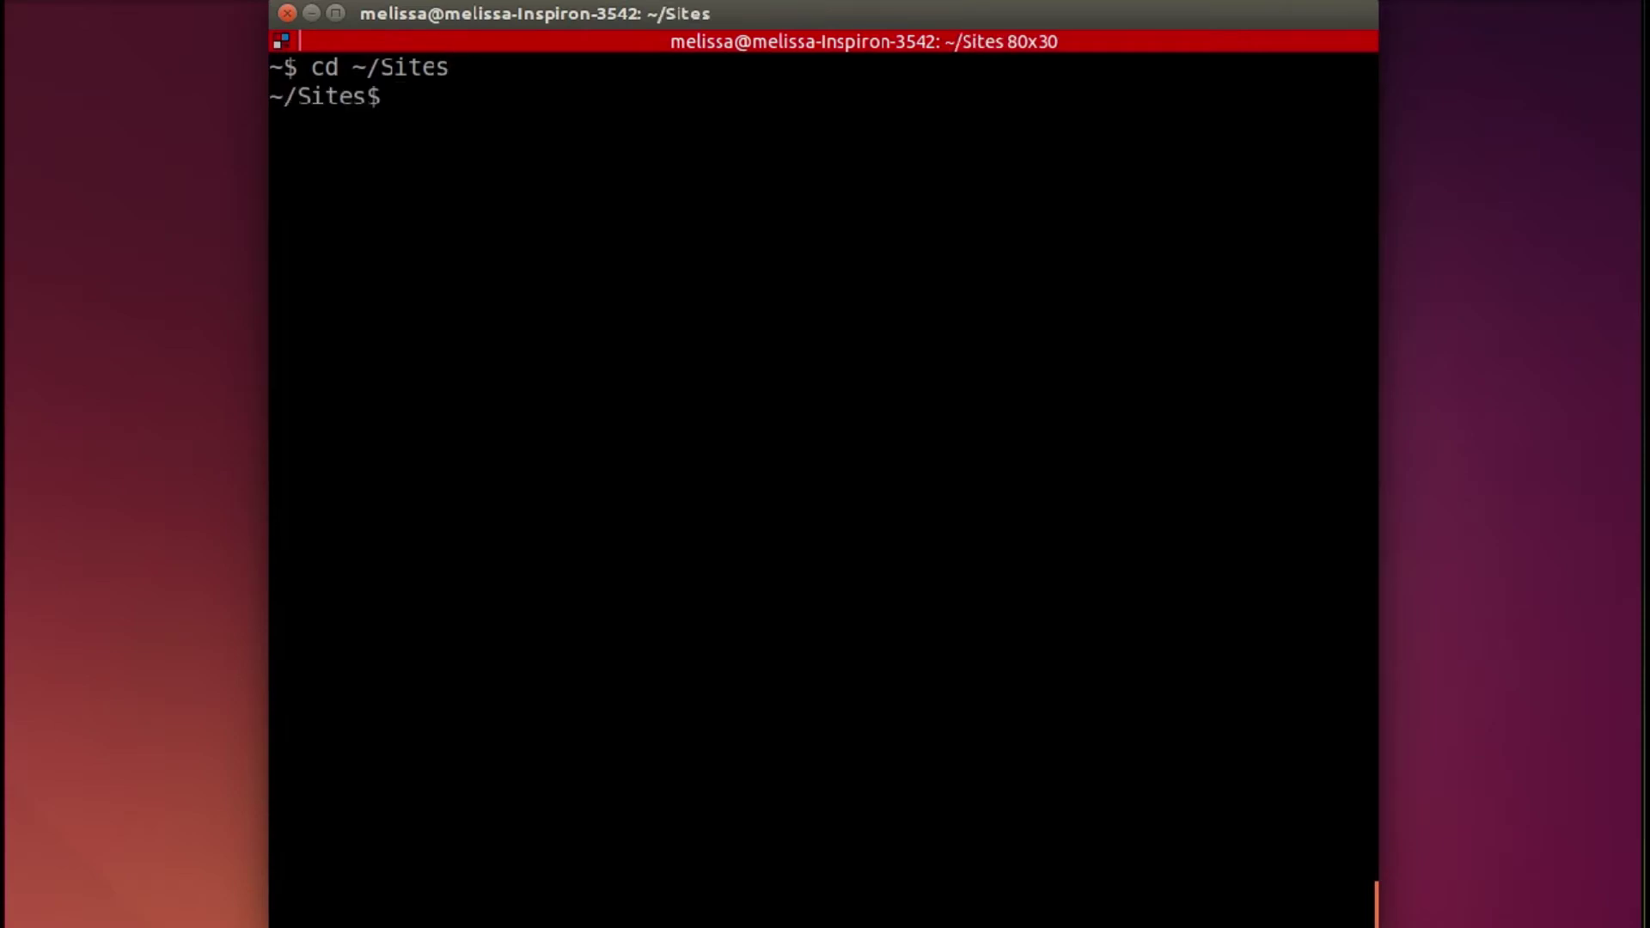
key(alt+Tab)
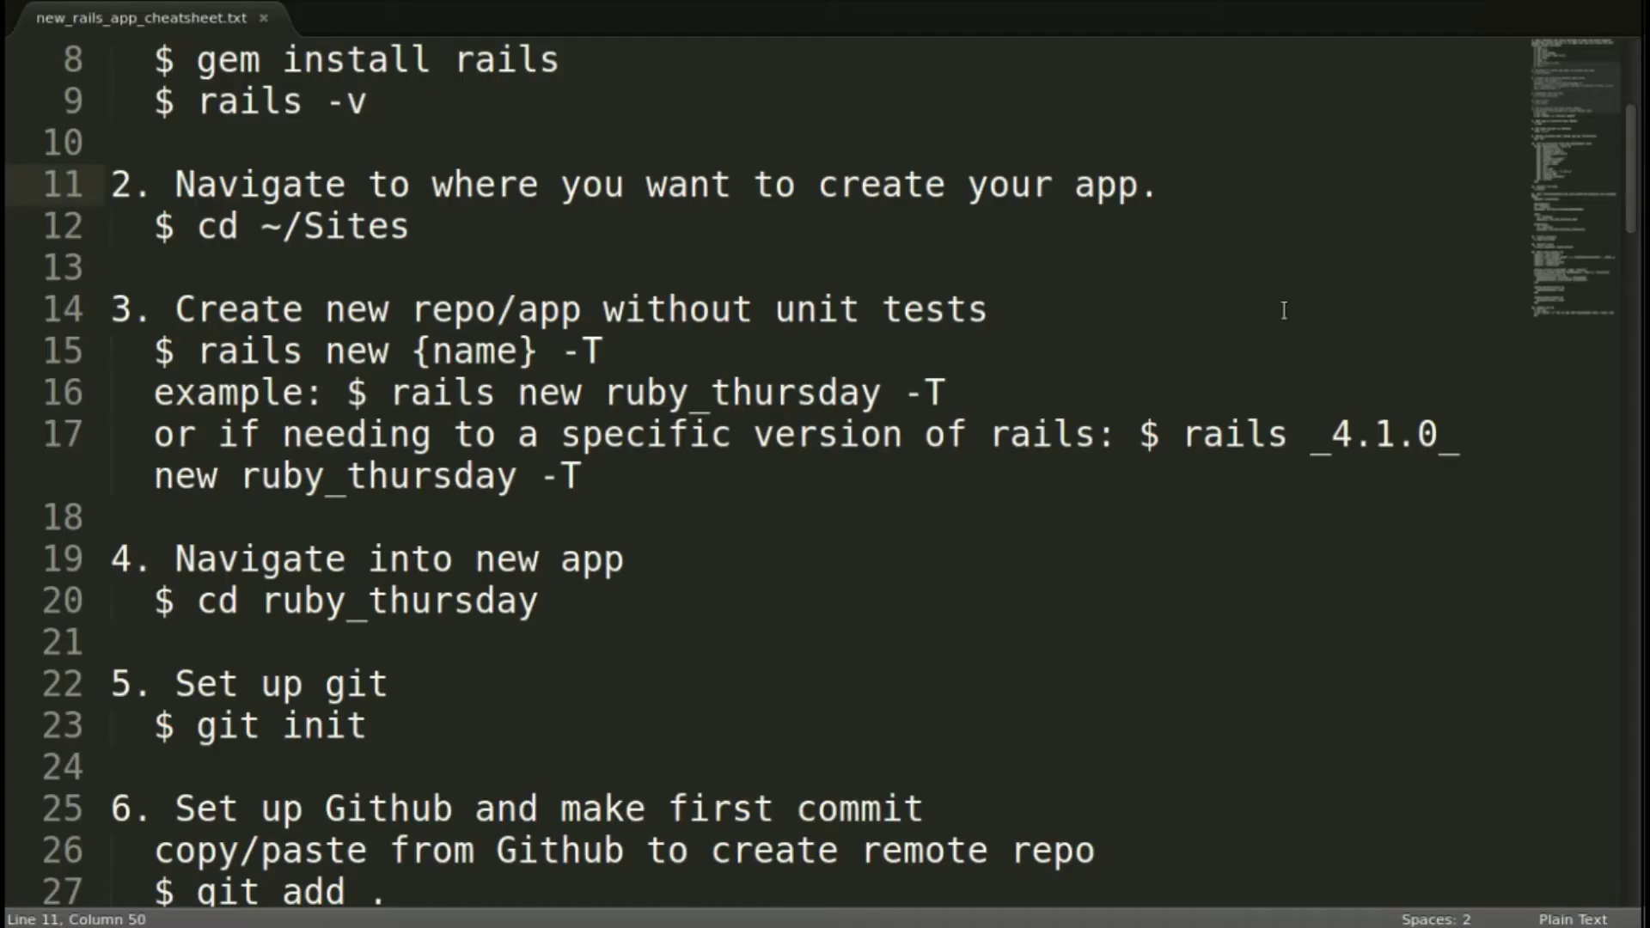
Step: Generate the ruby_thursday app with 'rails new ruby_thursday -T', then clear the screen
drag(951, 391, 389, 394)
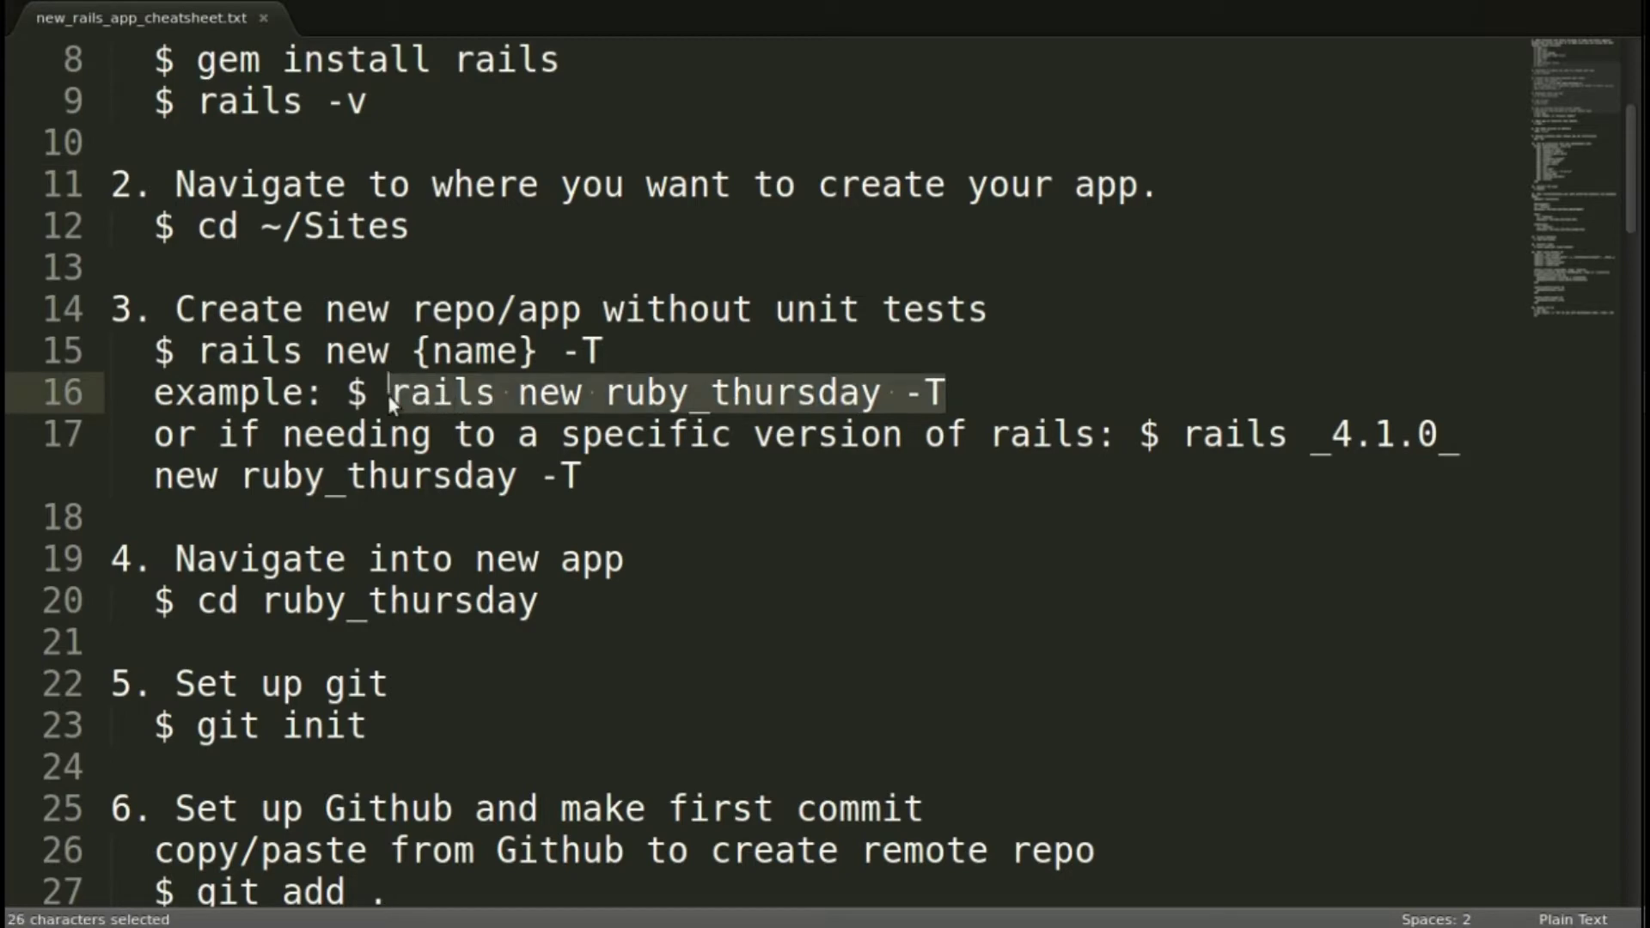
right_click(426, 400)
click(455, 418)
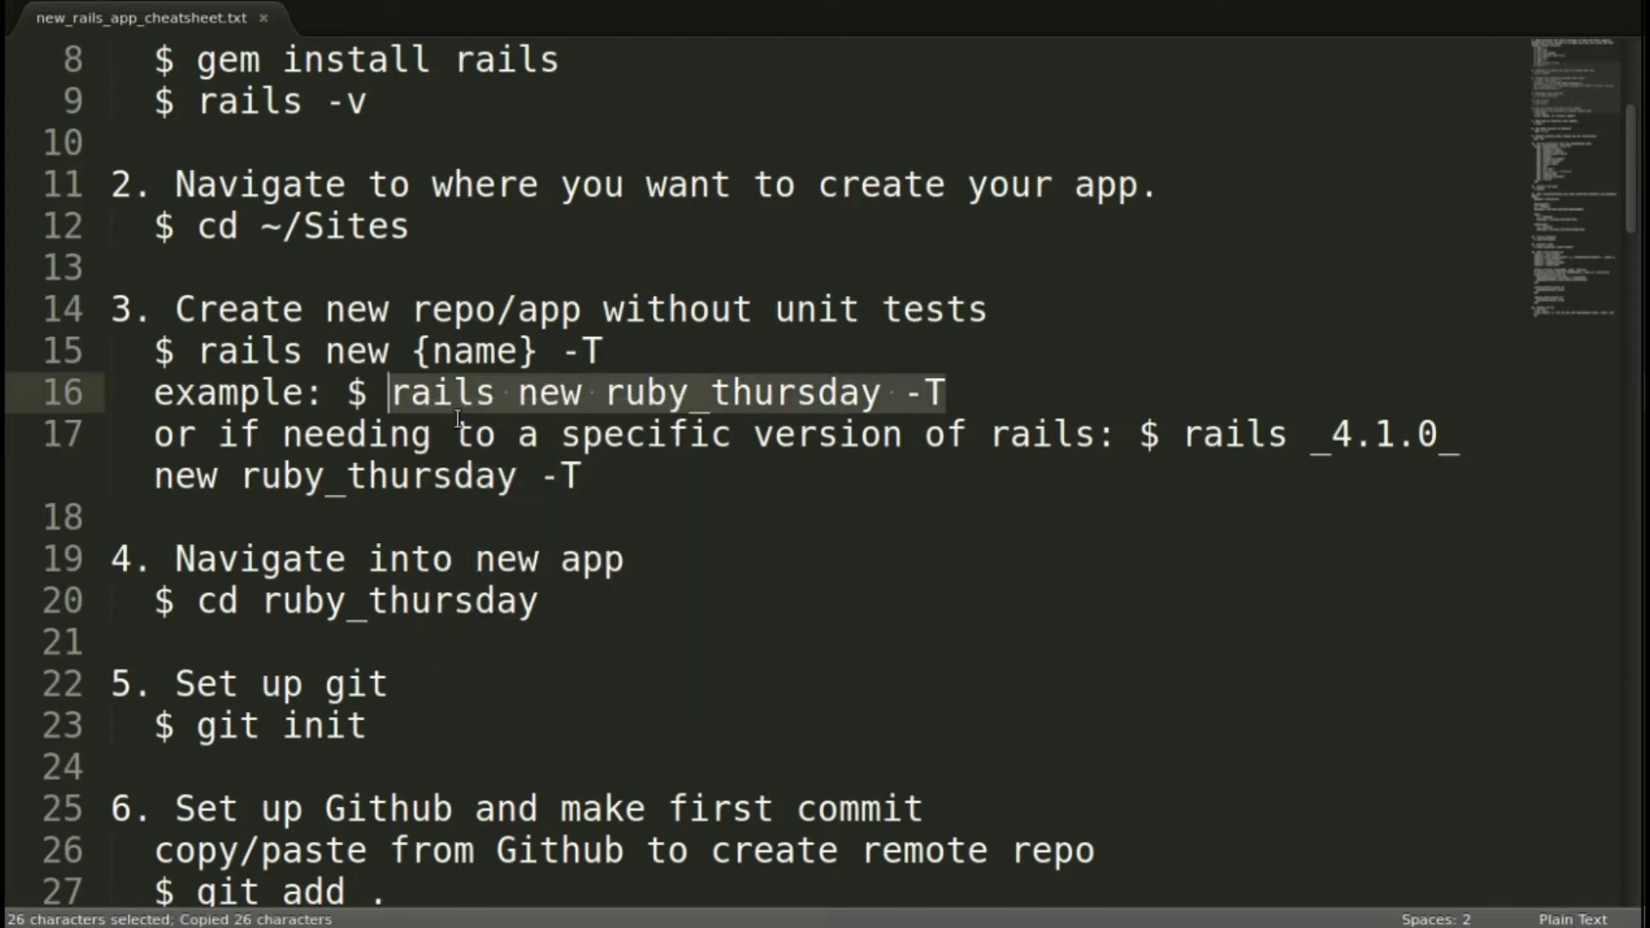
right_click(393, 101)
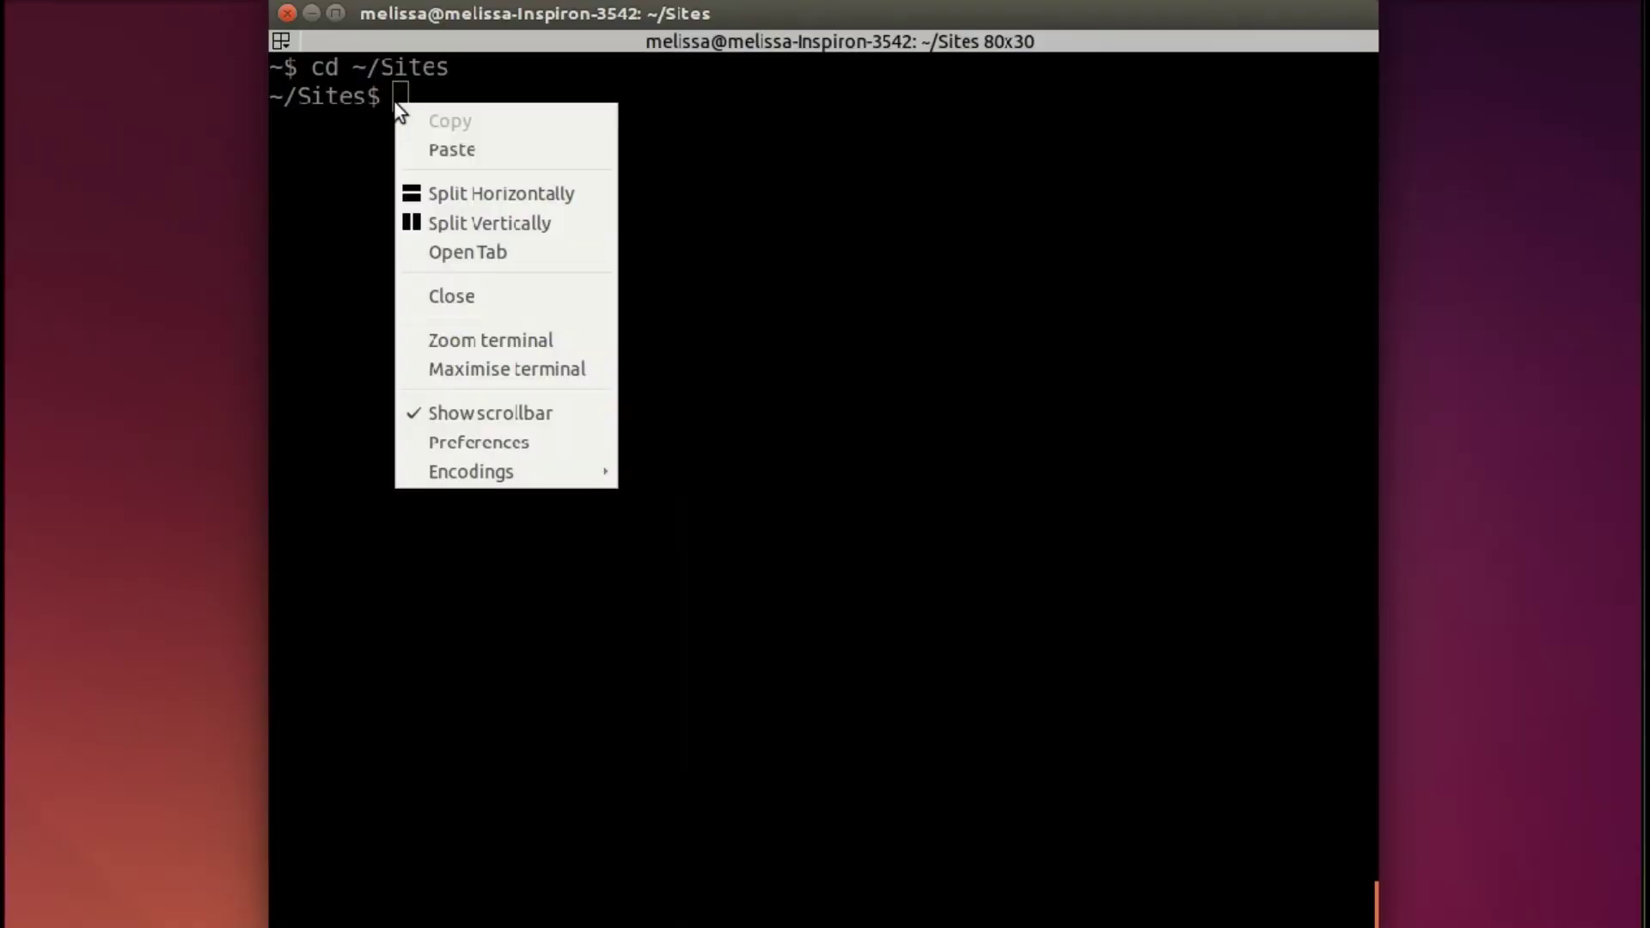
click(435, 148)
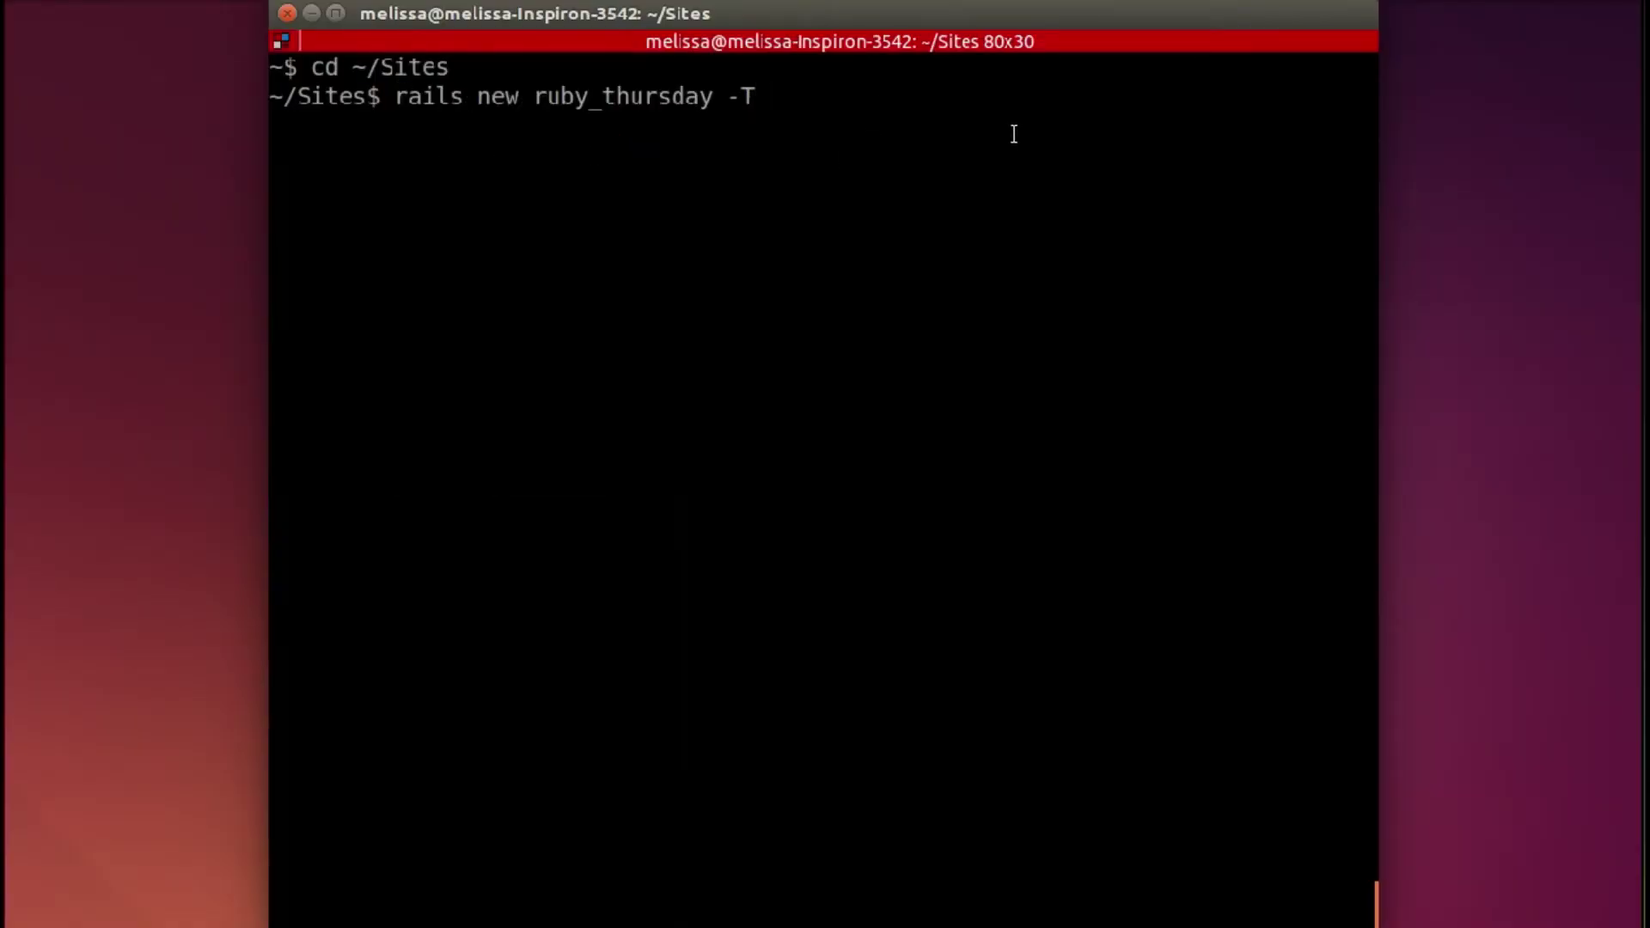
key(Return)
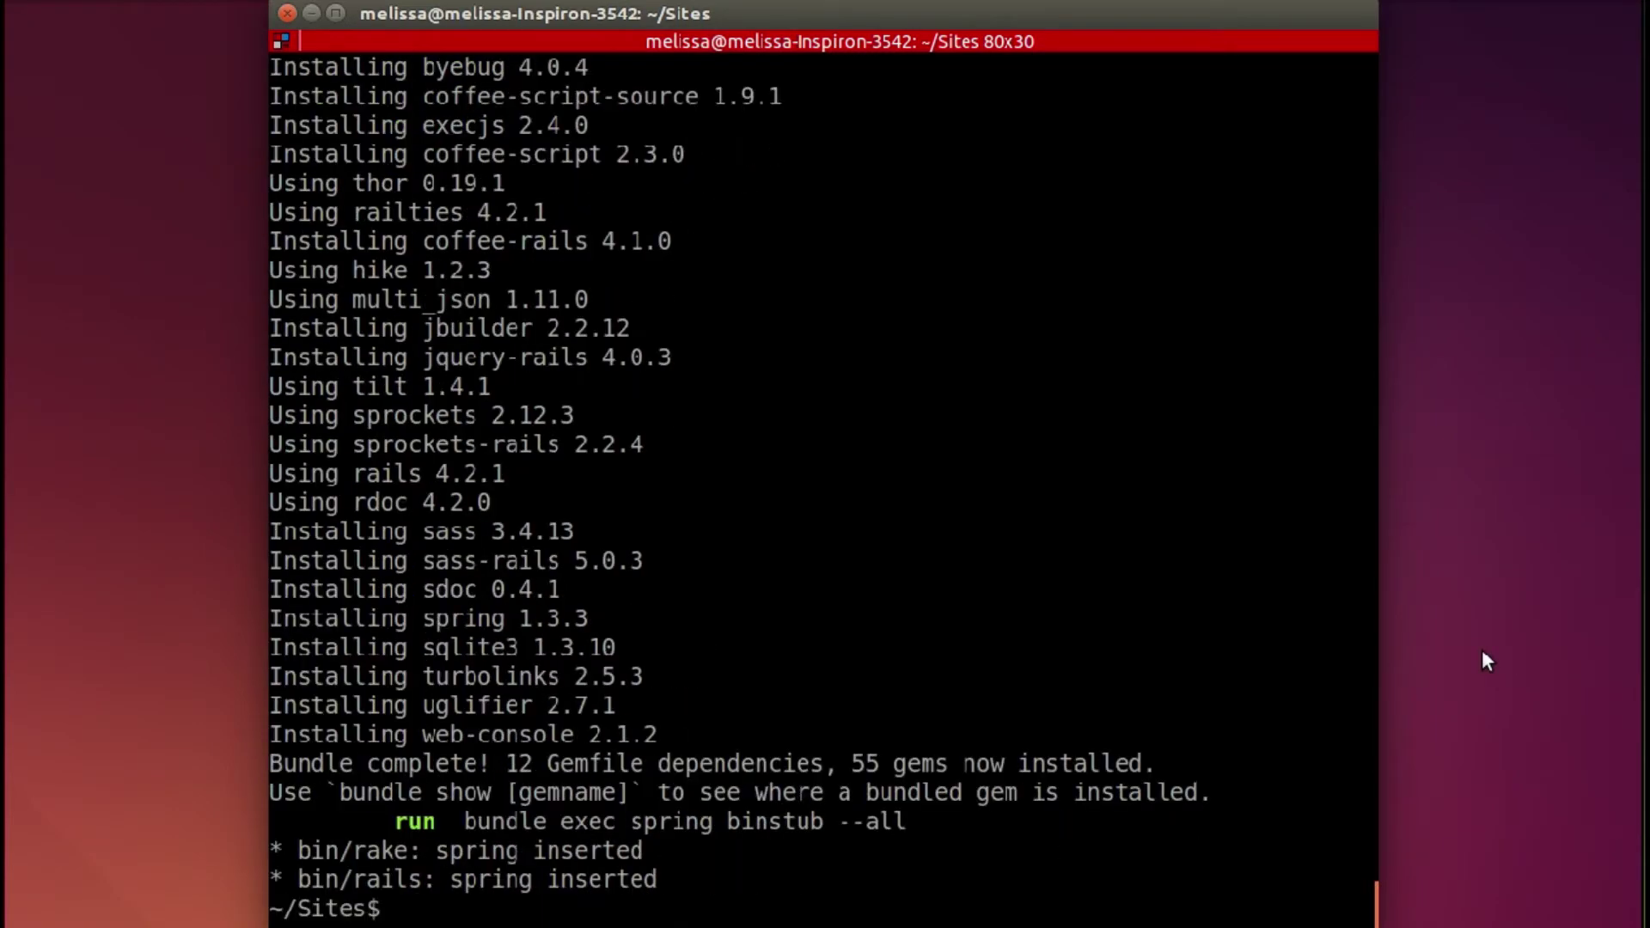
key(ctrl+l)
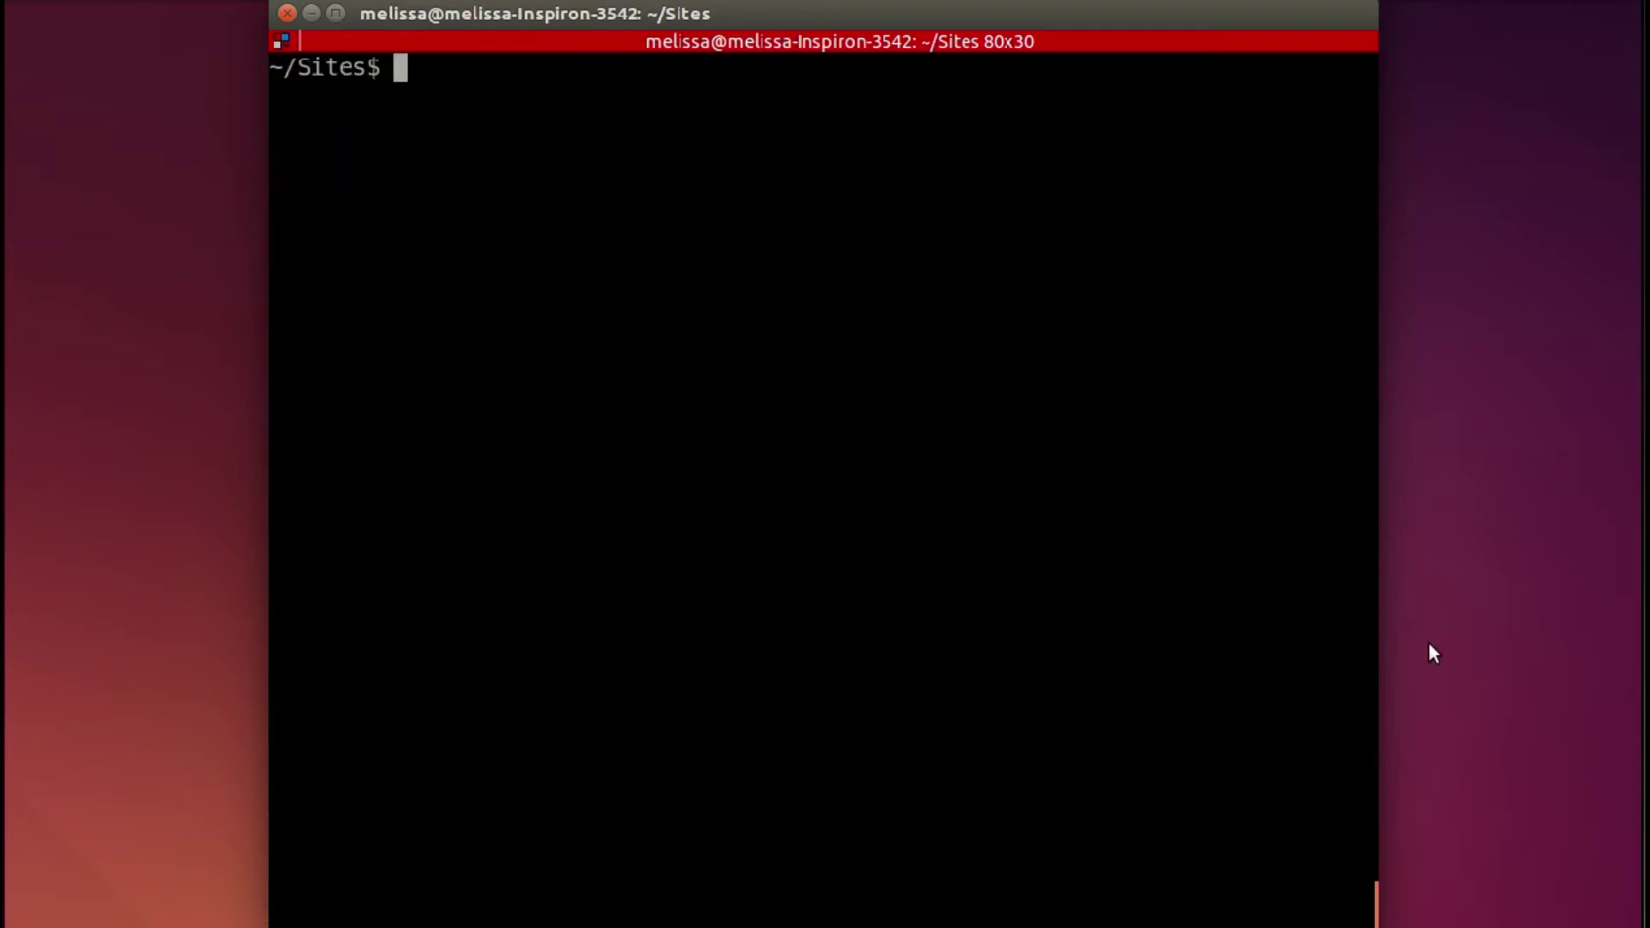
scroll(1287, 204, down, 2)
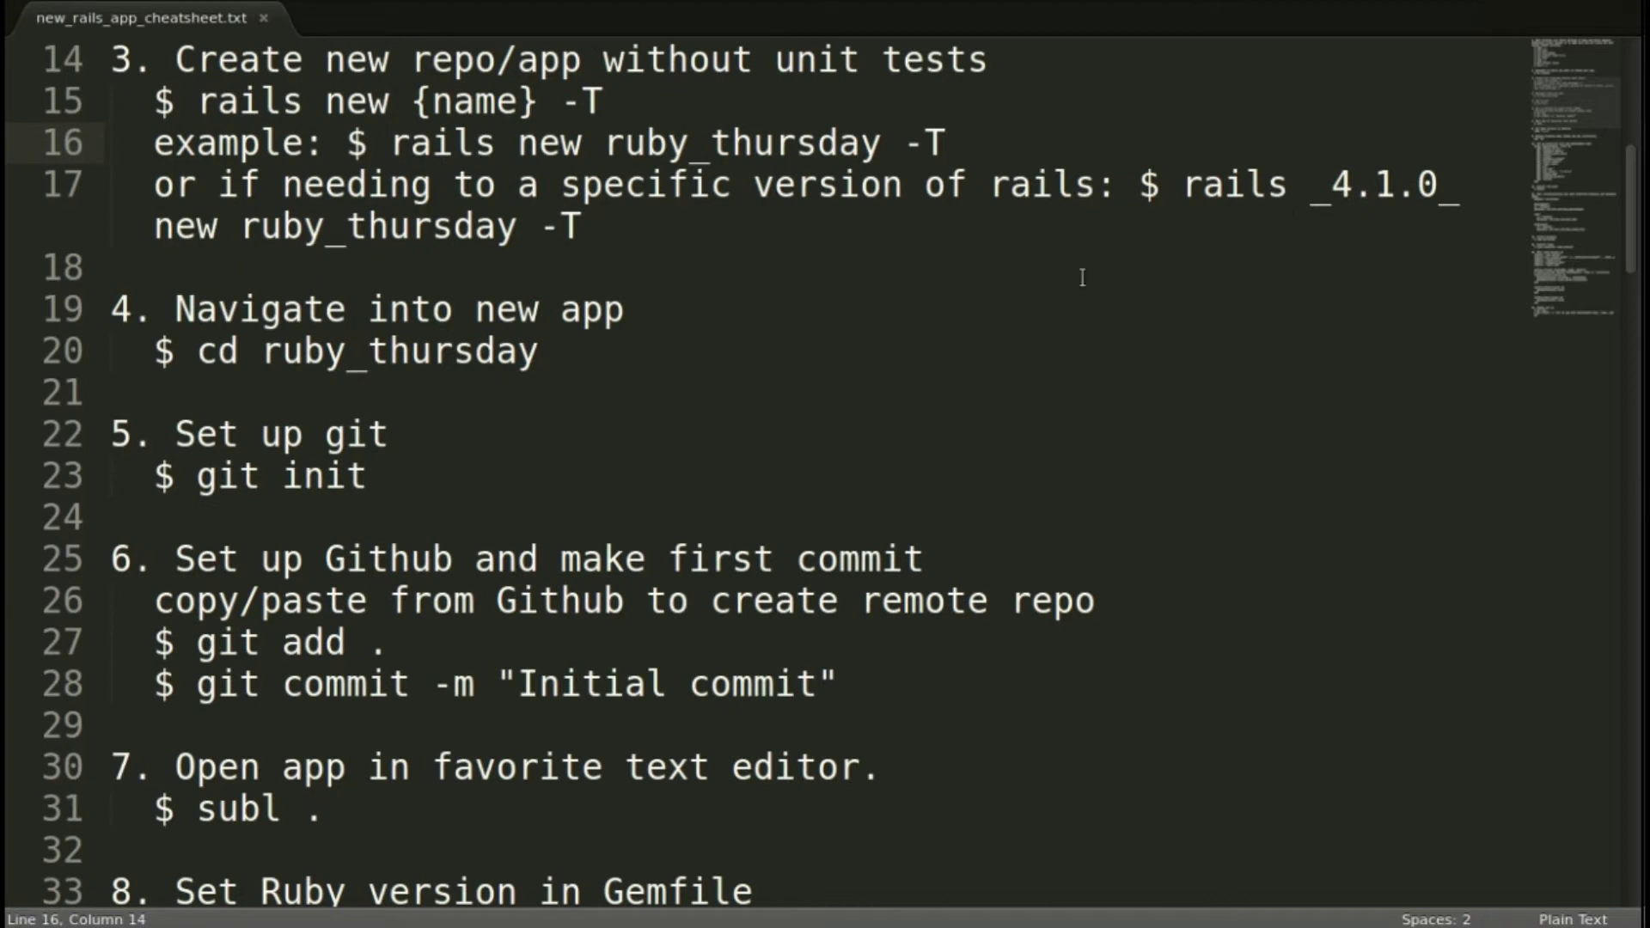
Step: Change into the ruby_thursday app folder with cd ruby_thursday/
drag(545, 352, 197, 352)
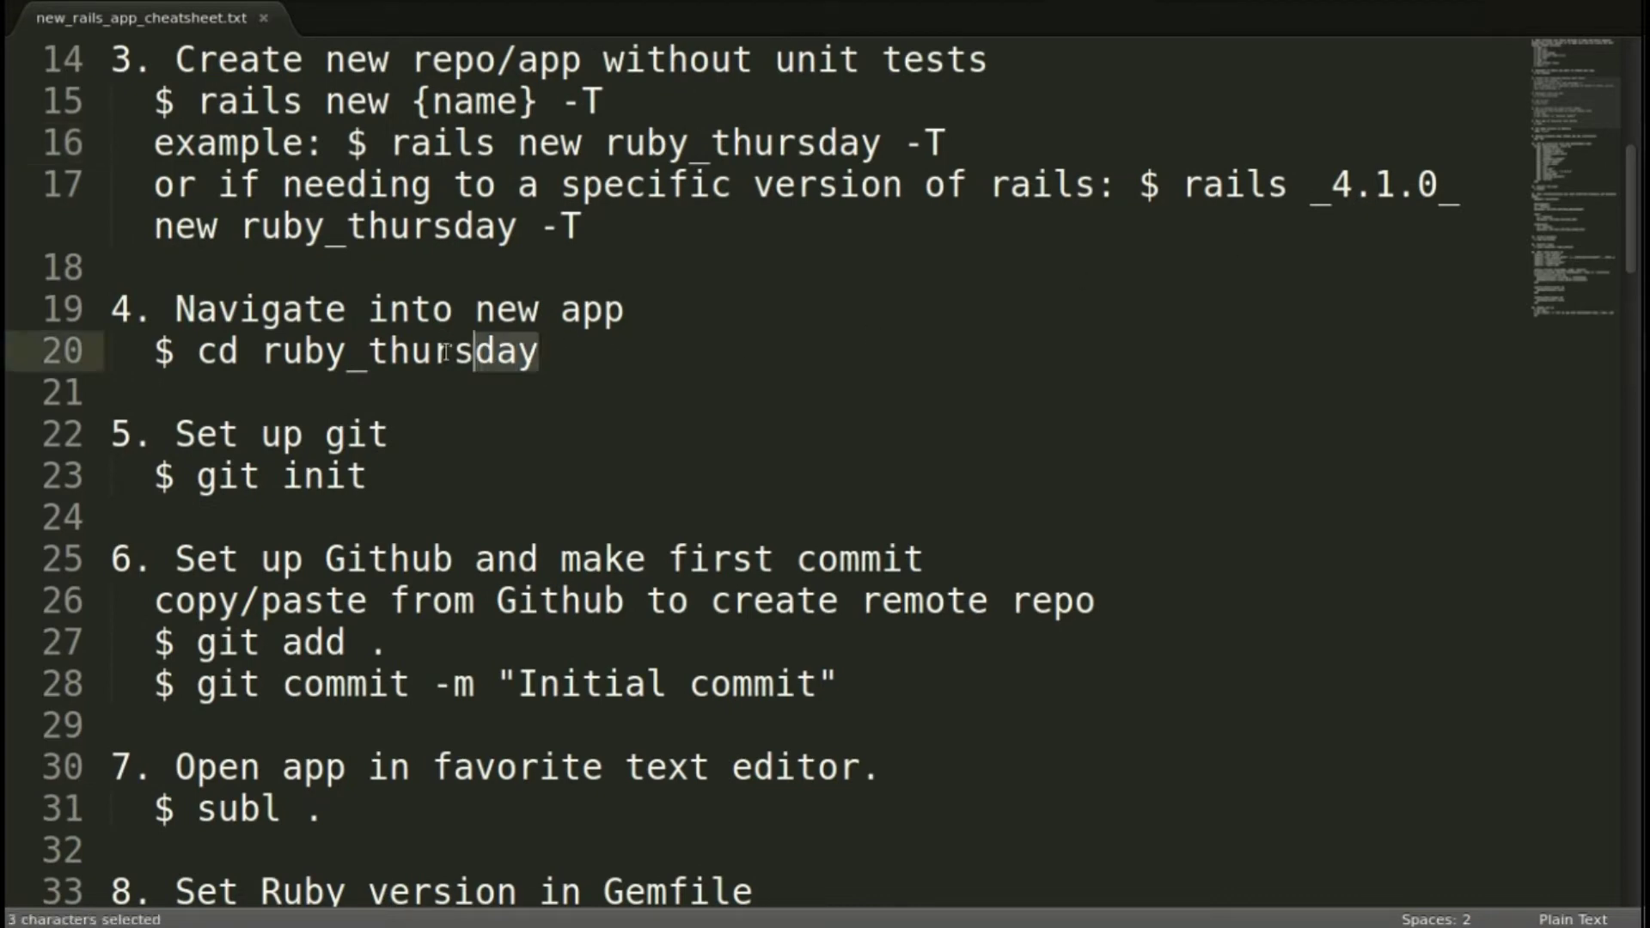
click(684, 346)
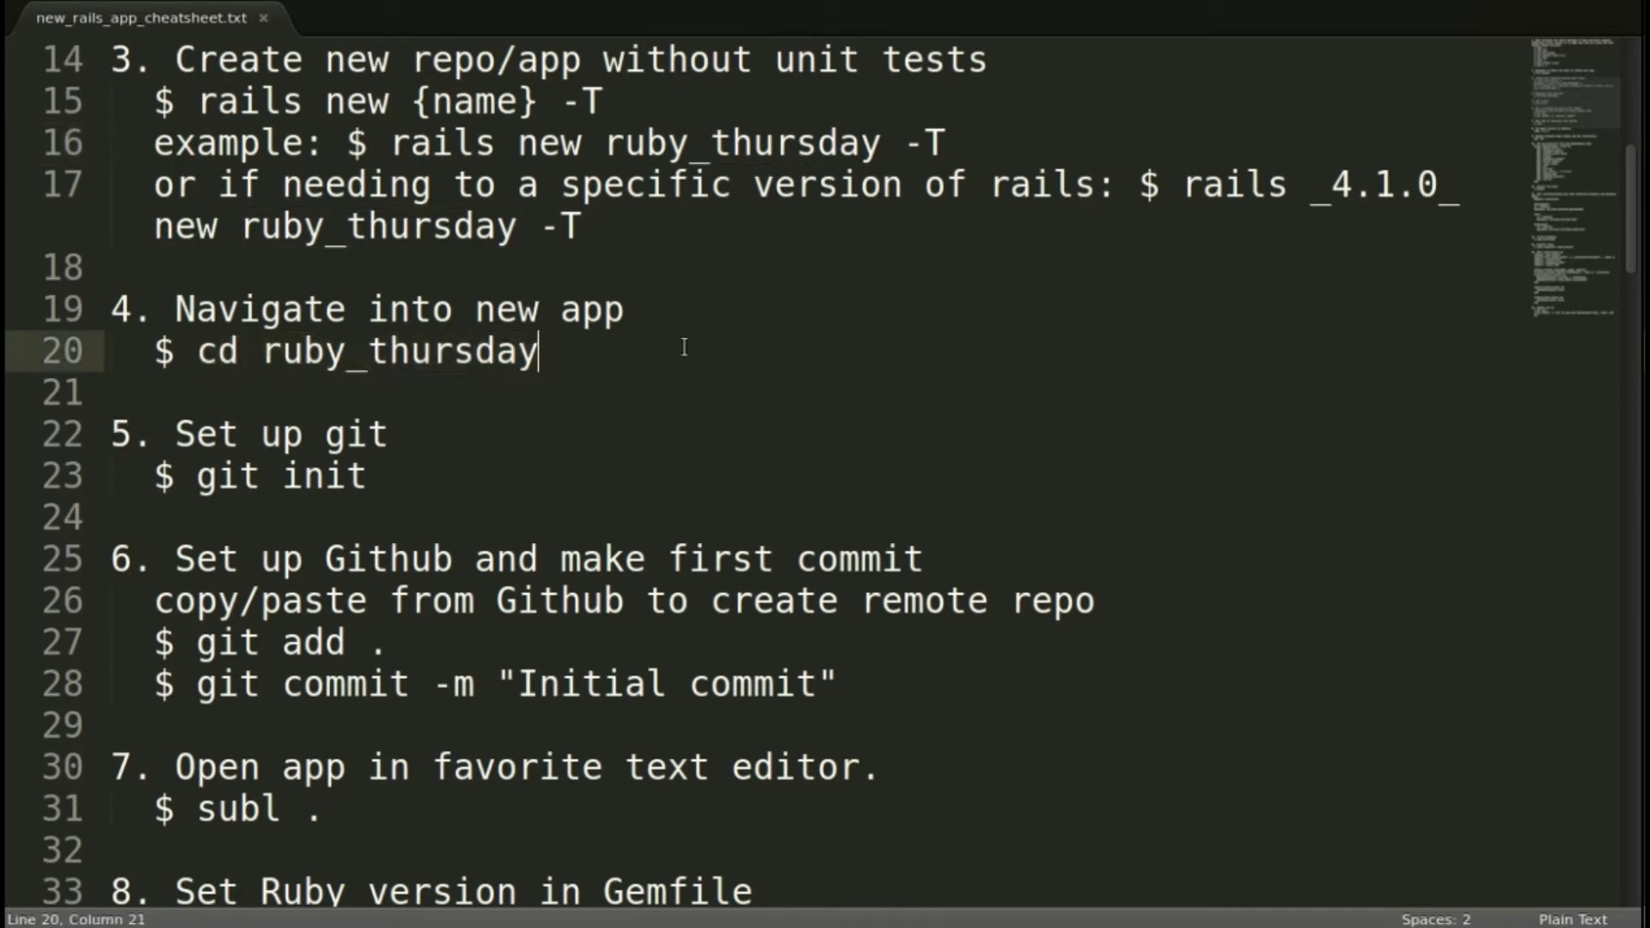
key(alt+Tab)
text(c)
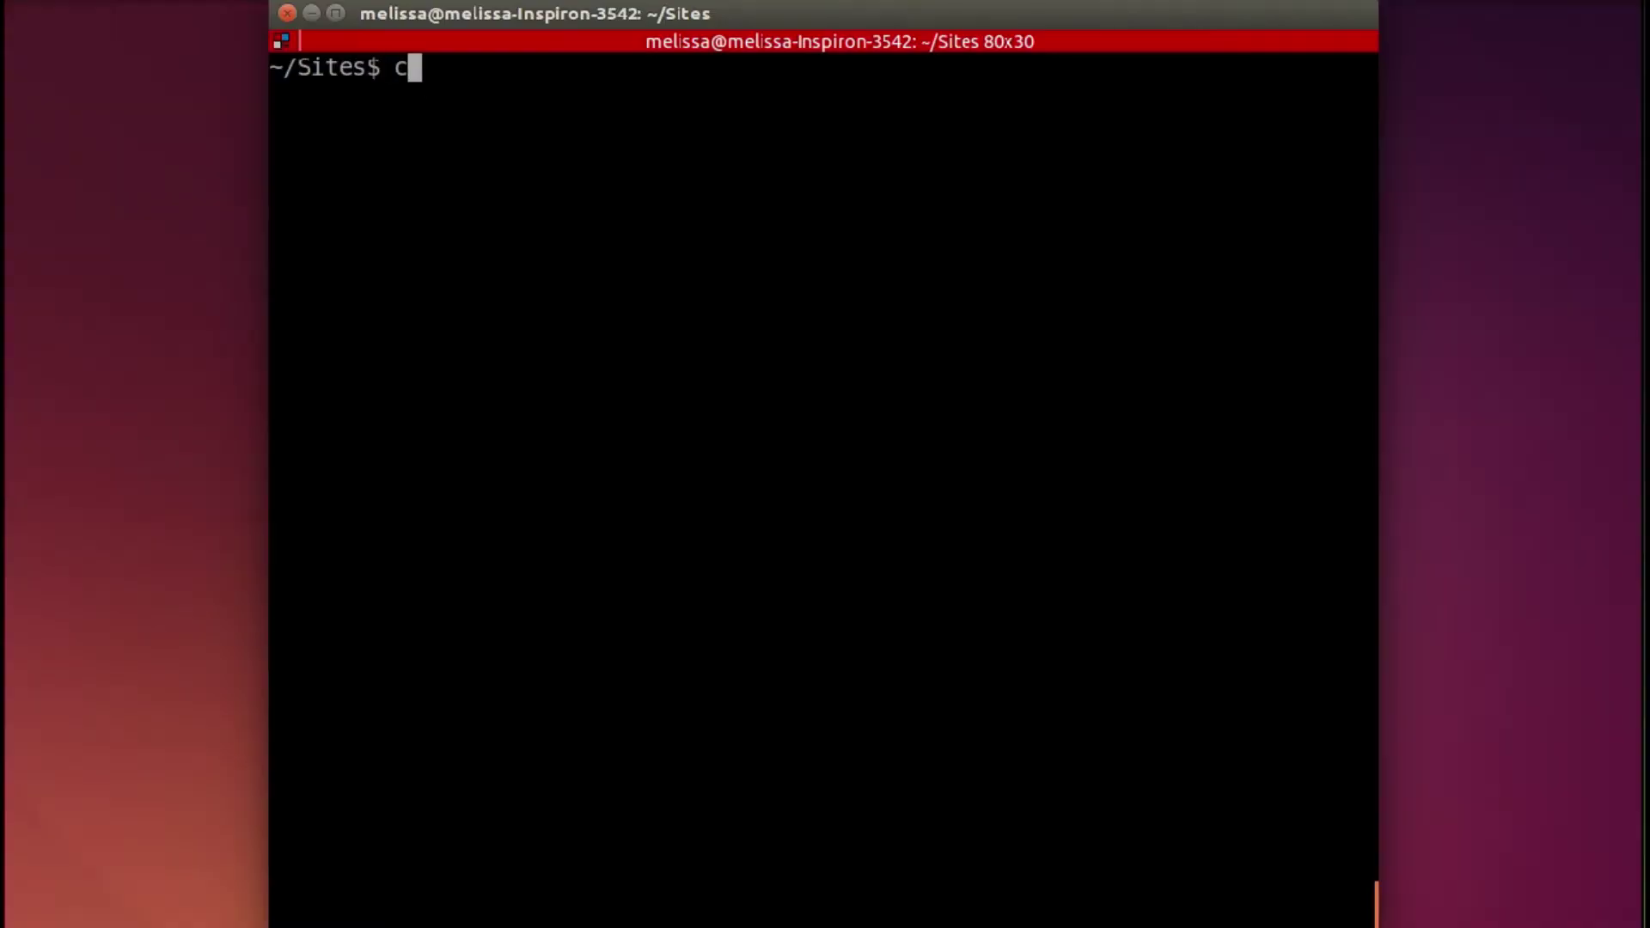
text(d ru)
key(Tab)
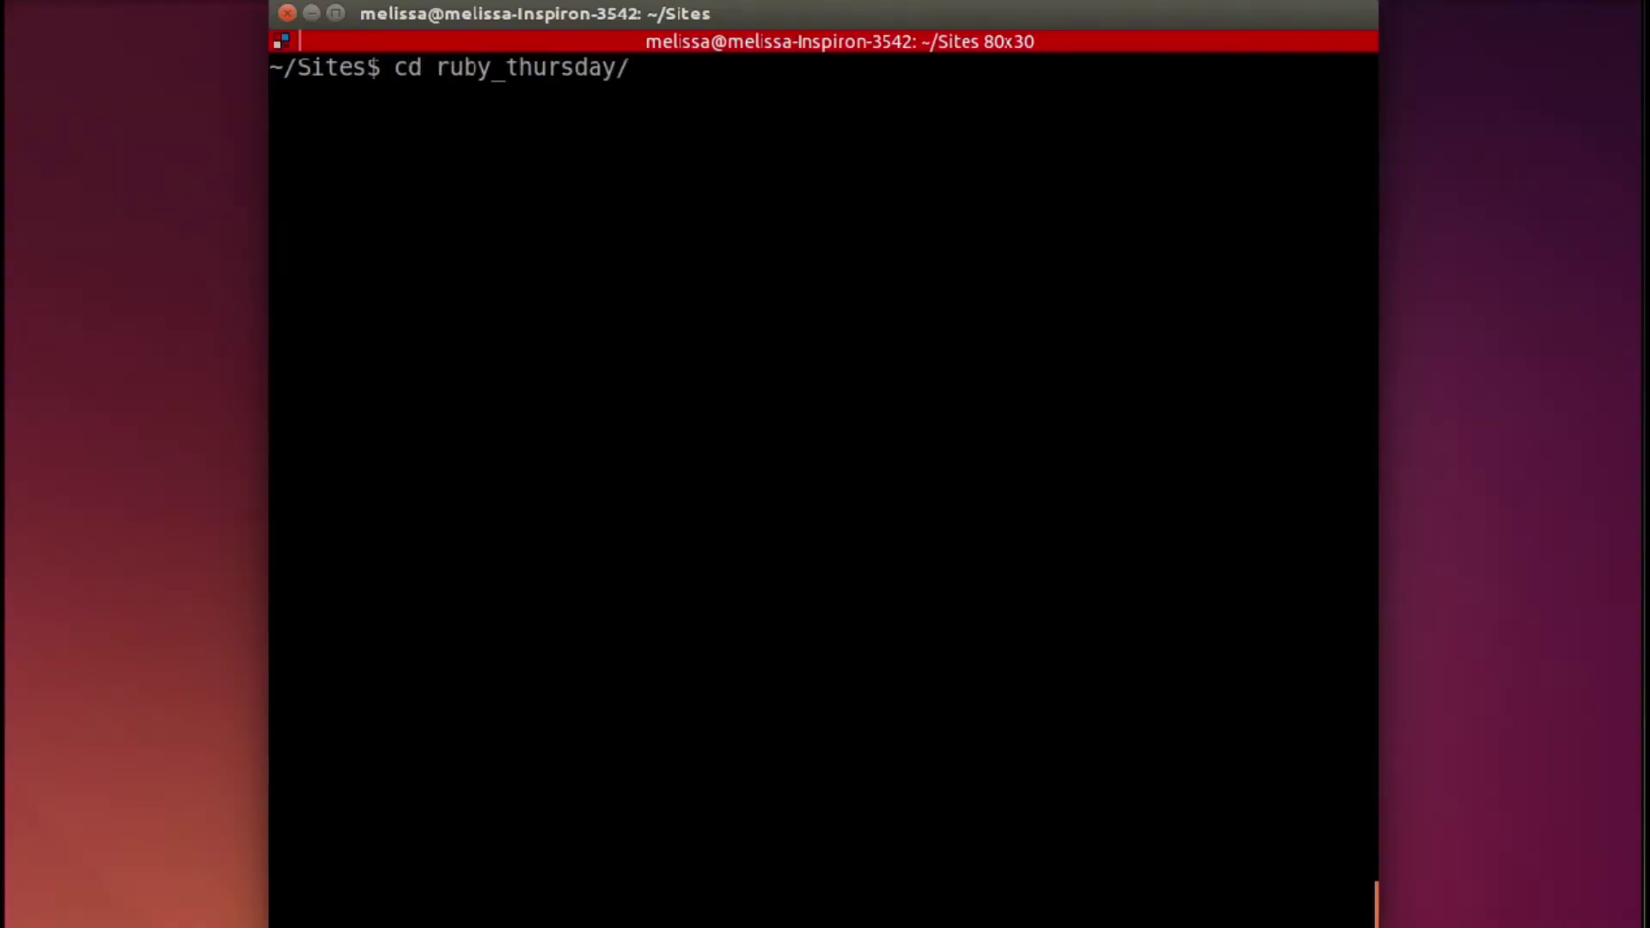
key(Return)
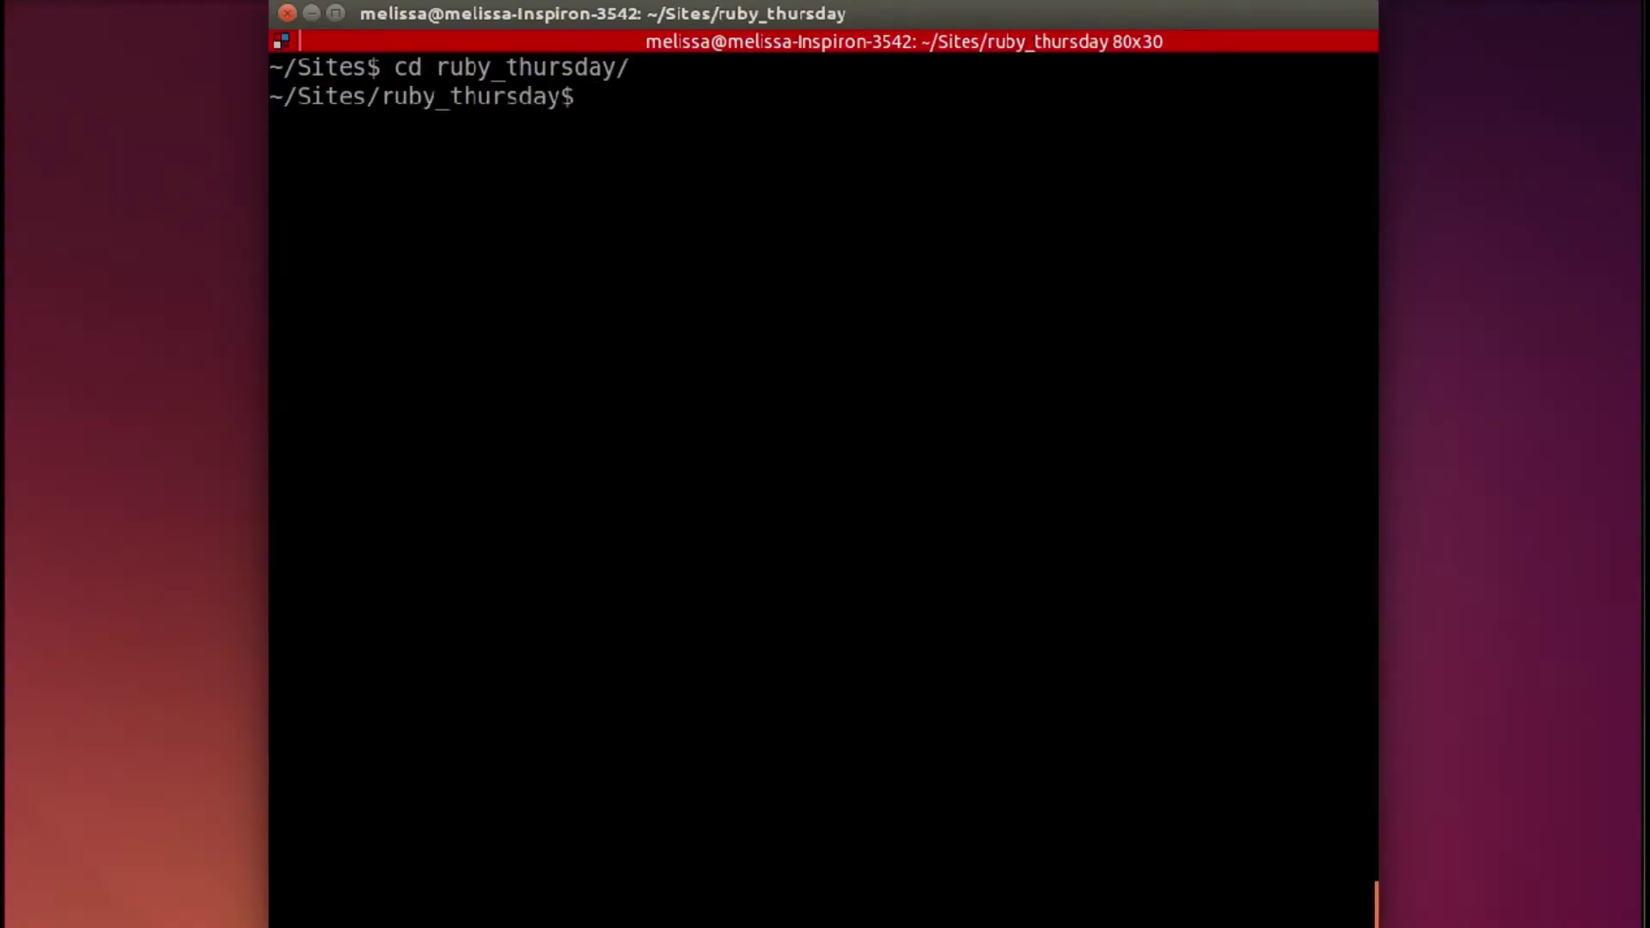
Step: Run git init to create an empty Git repository in ruby_thursday
key(alt+Tab)
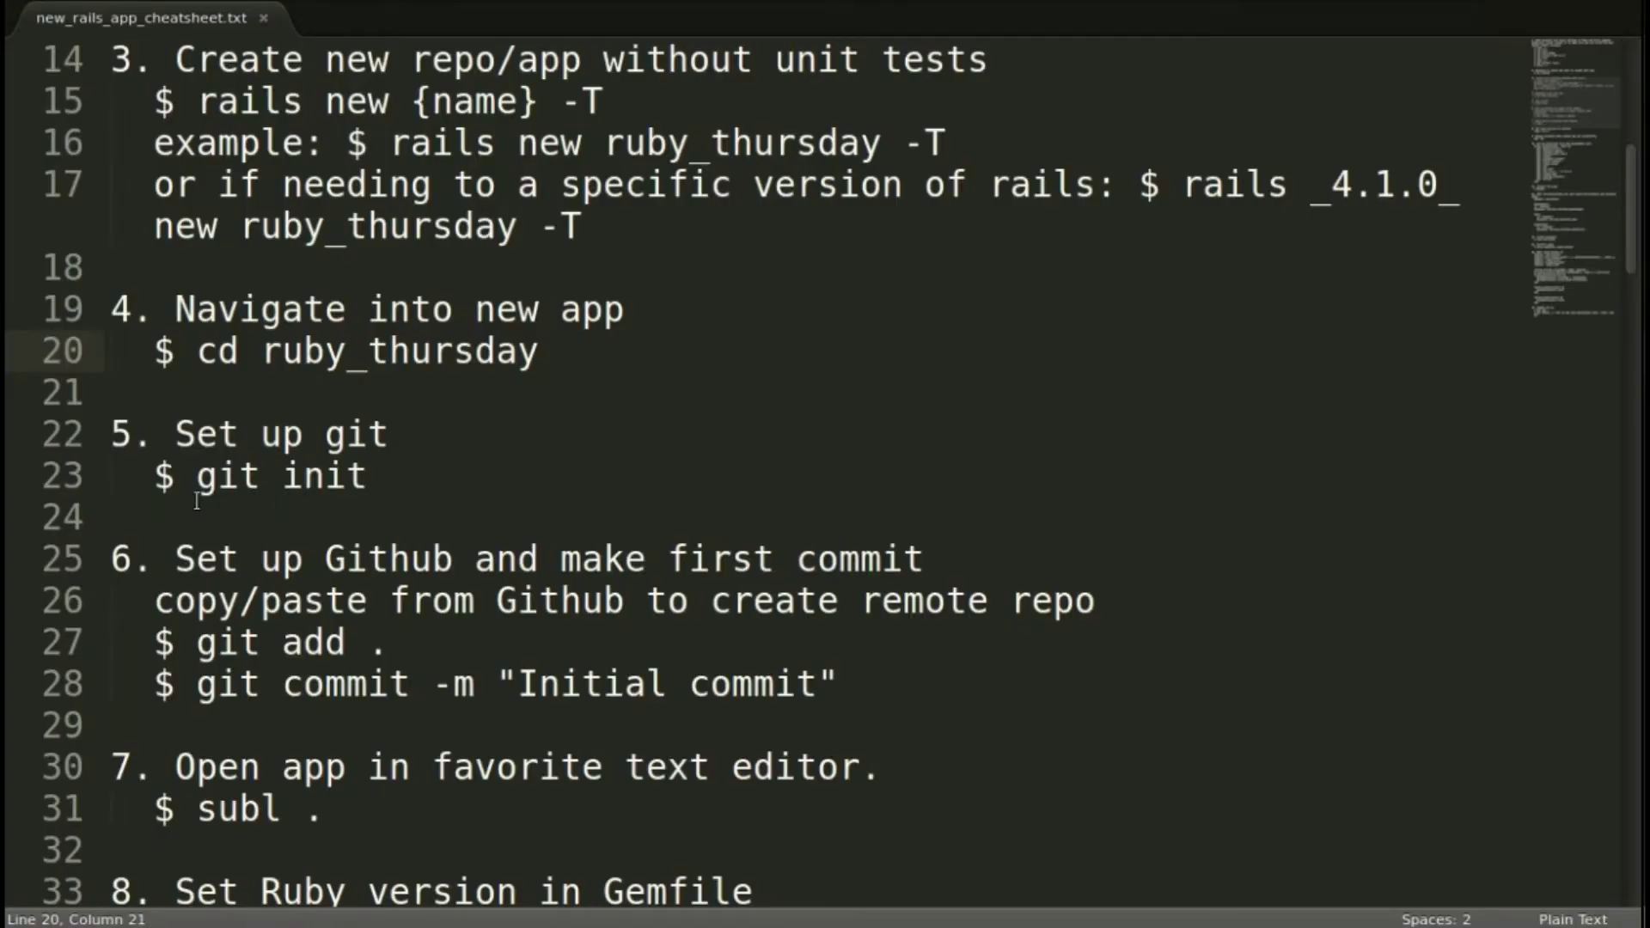
drag(197, 501, 368, 499)
click(508, 453)
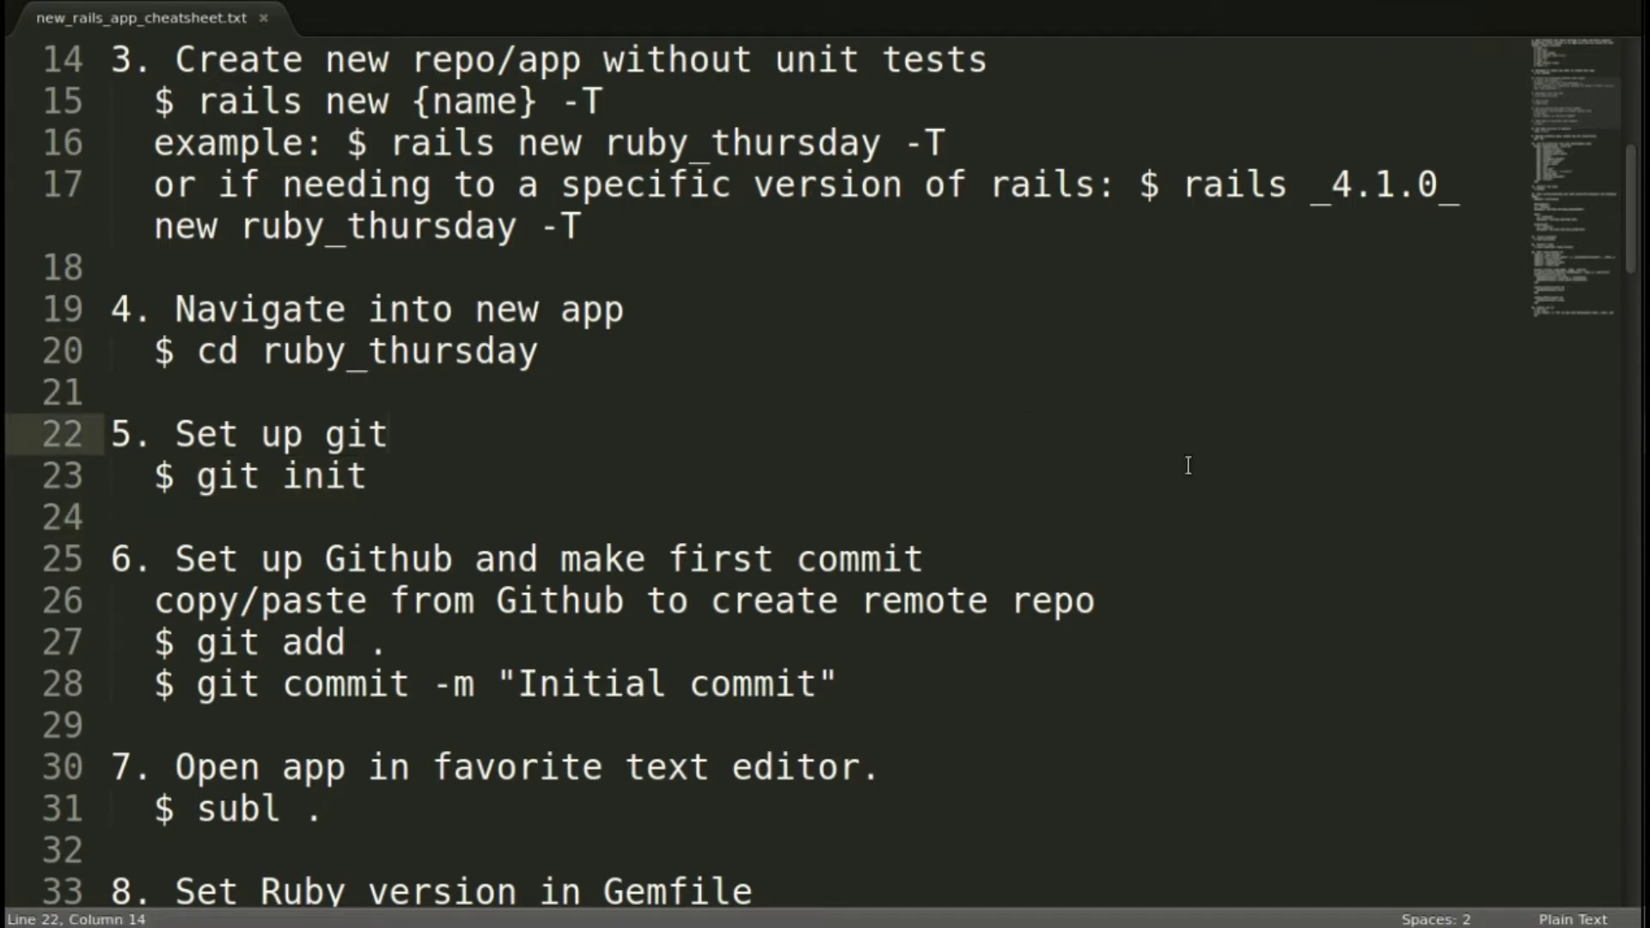
key(alt+Tab)
text(git in)
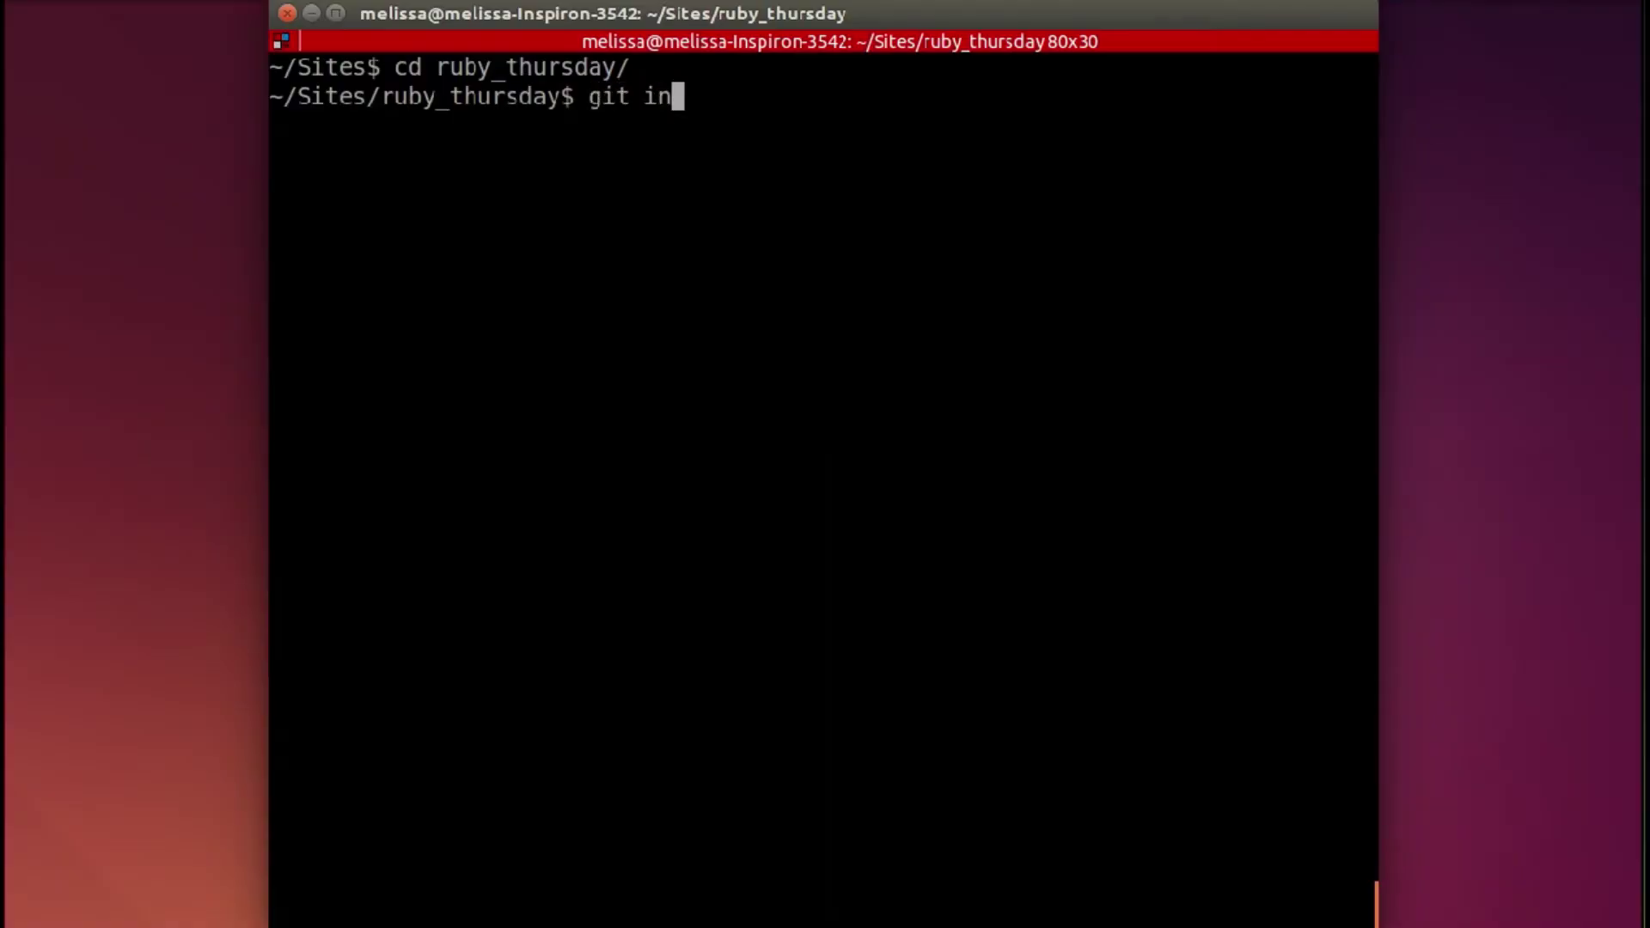
text(it)
key(Return)
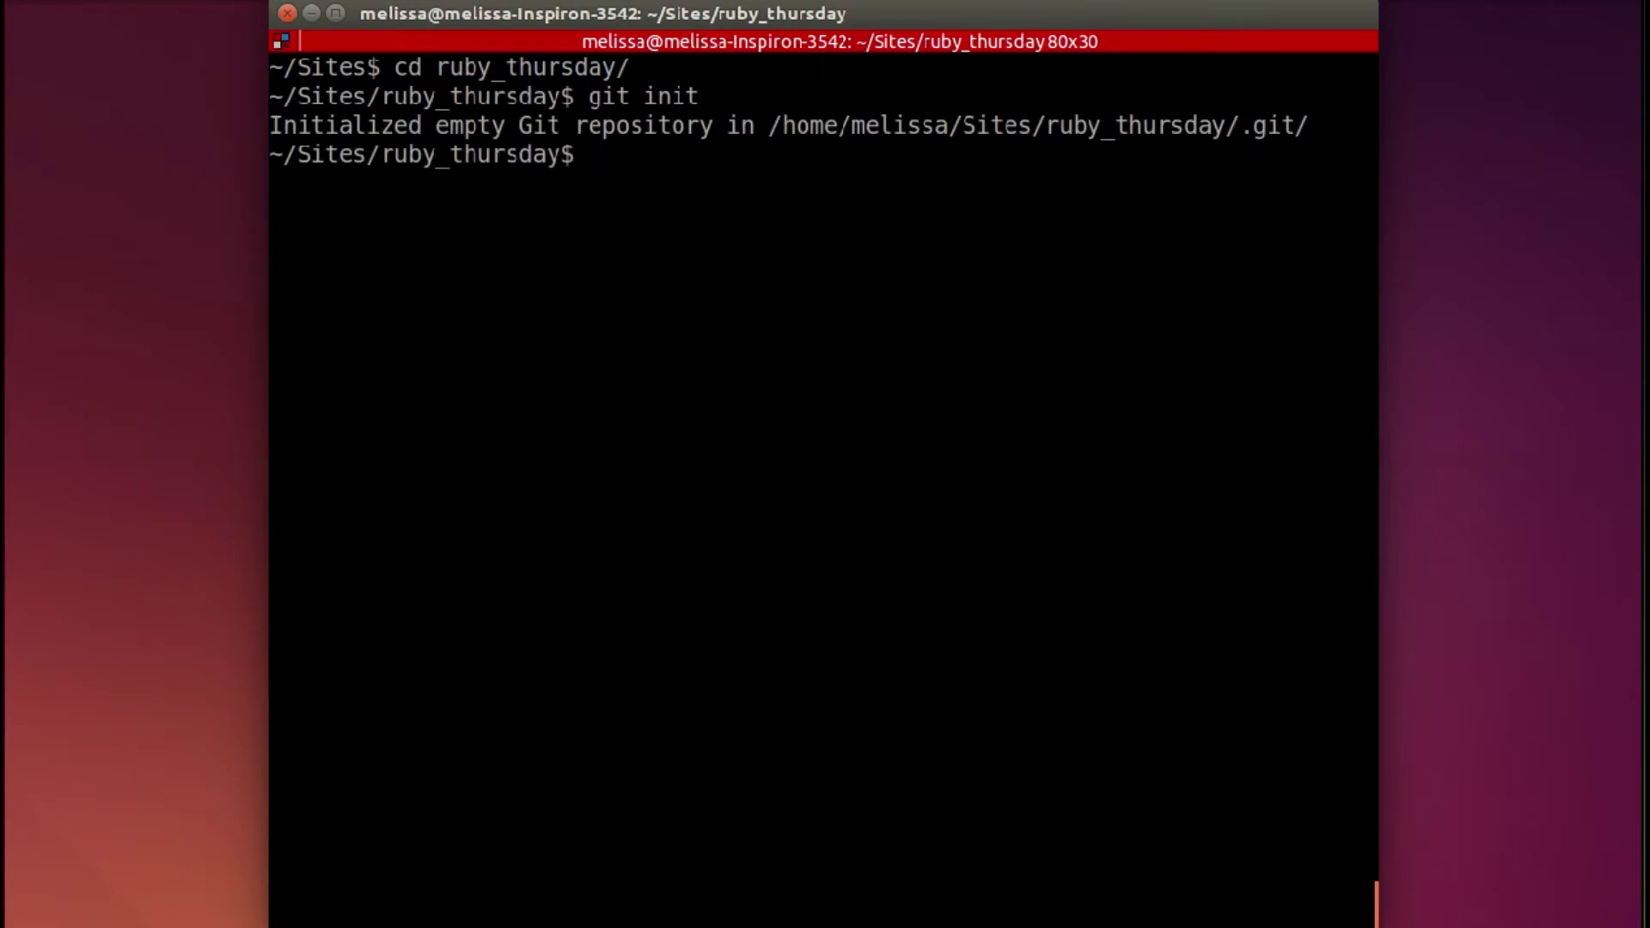
key(alt+Tab)
scroll(1322, 351, down, 2)
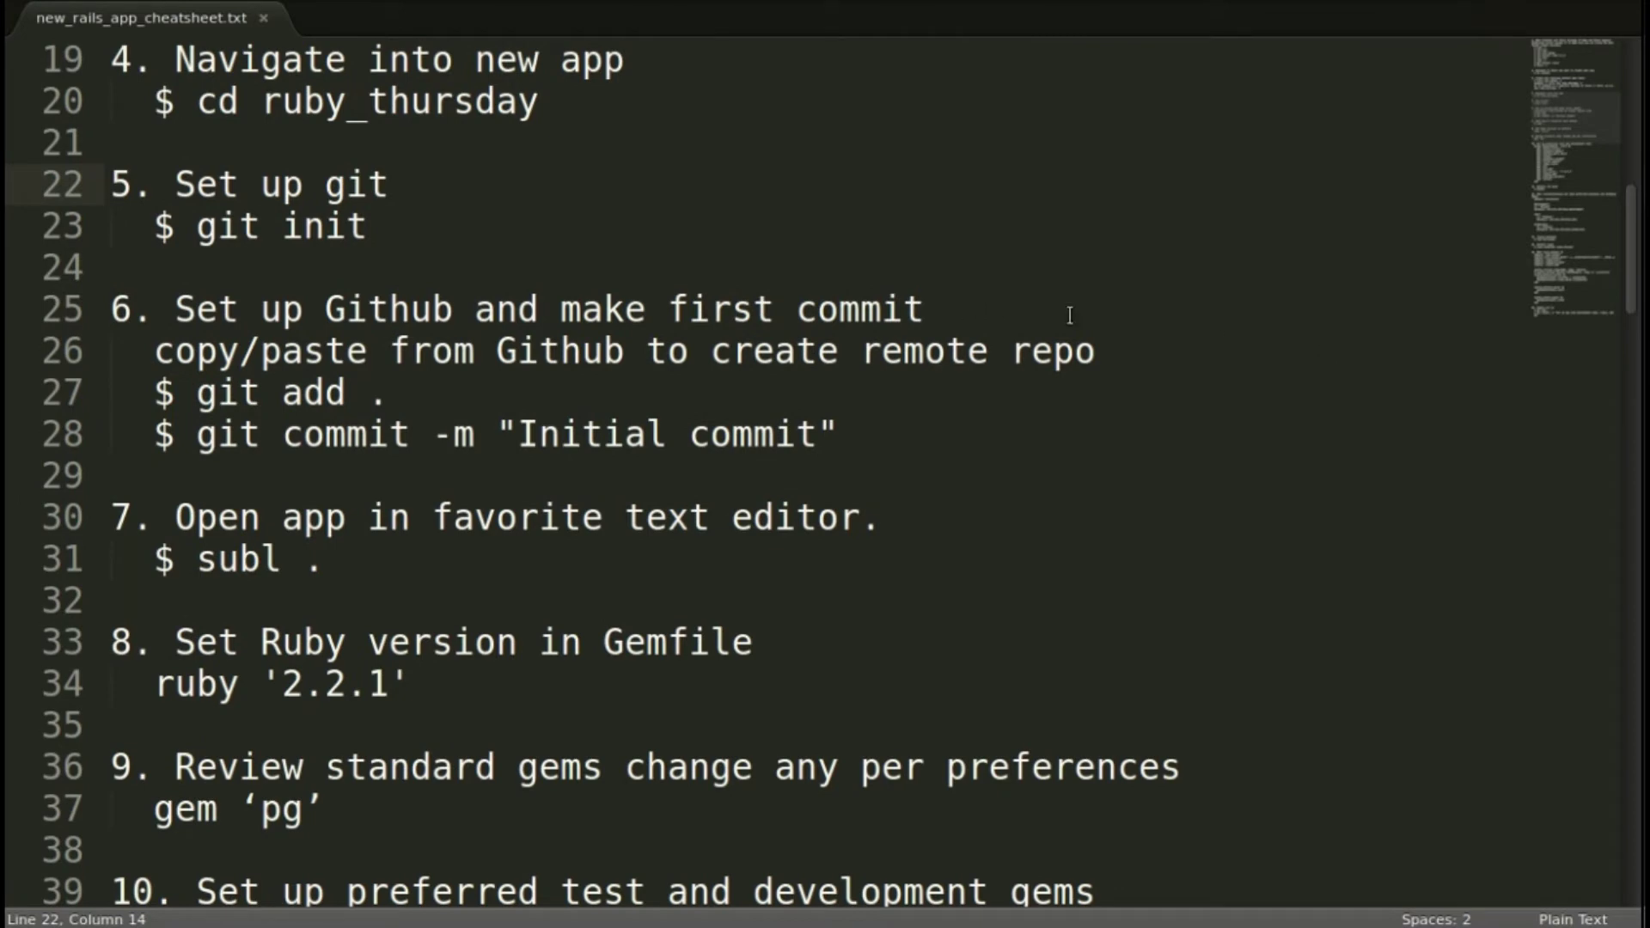
Step: Name the new public GitHub repository ruby-thursday and create it
key(alt+Tab)
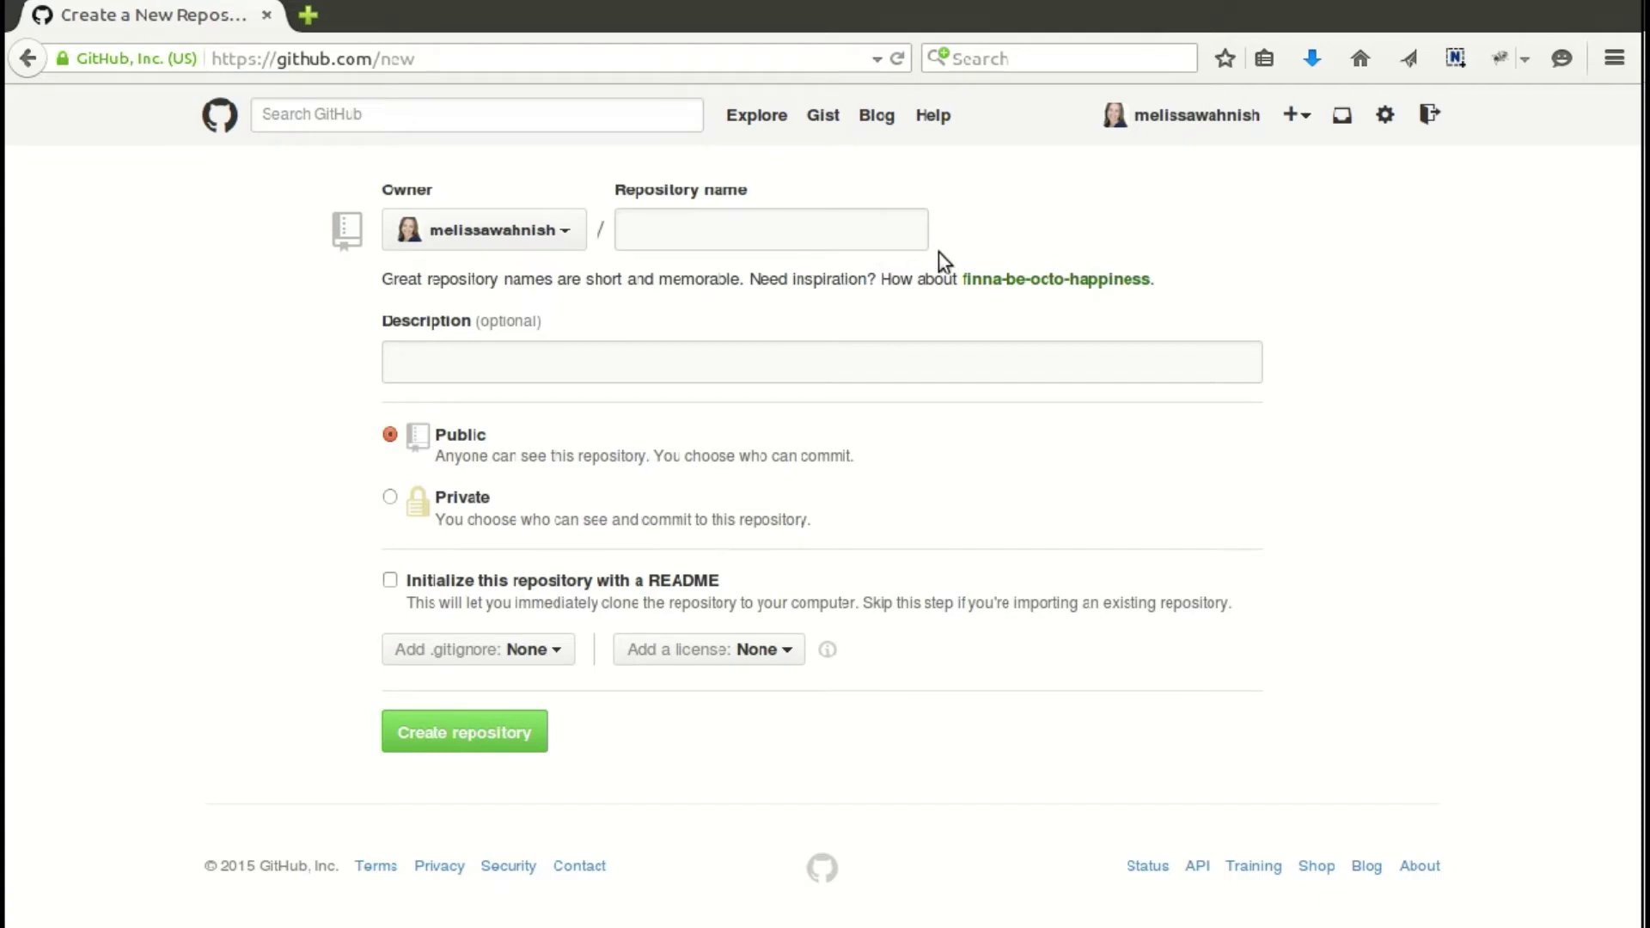
click(707, 240)
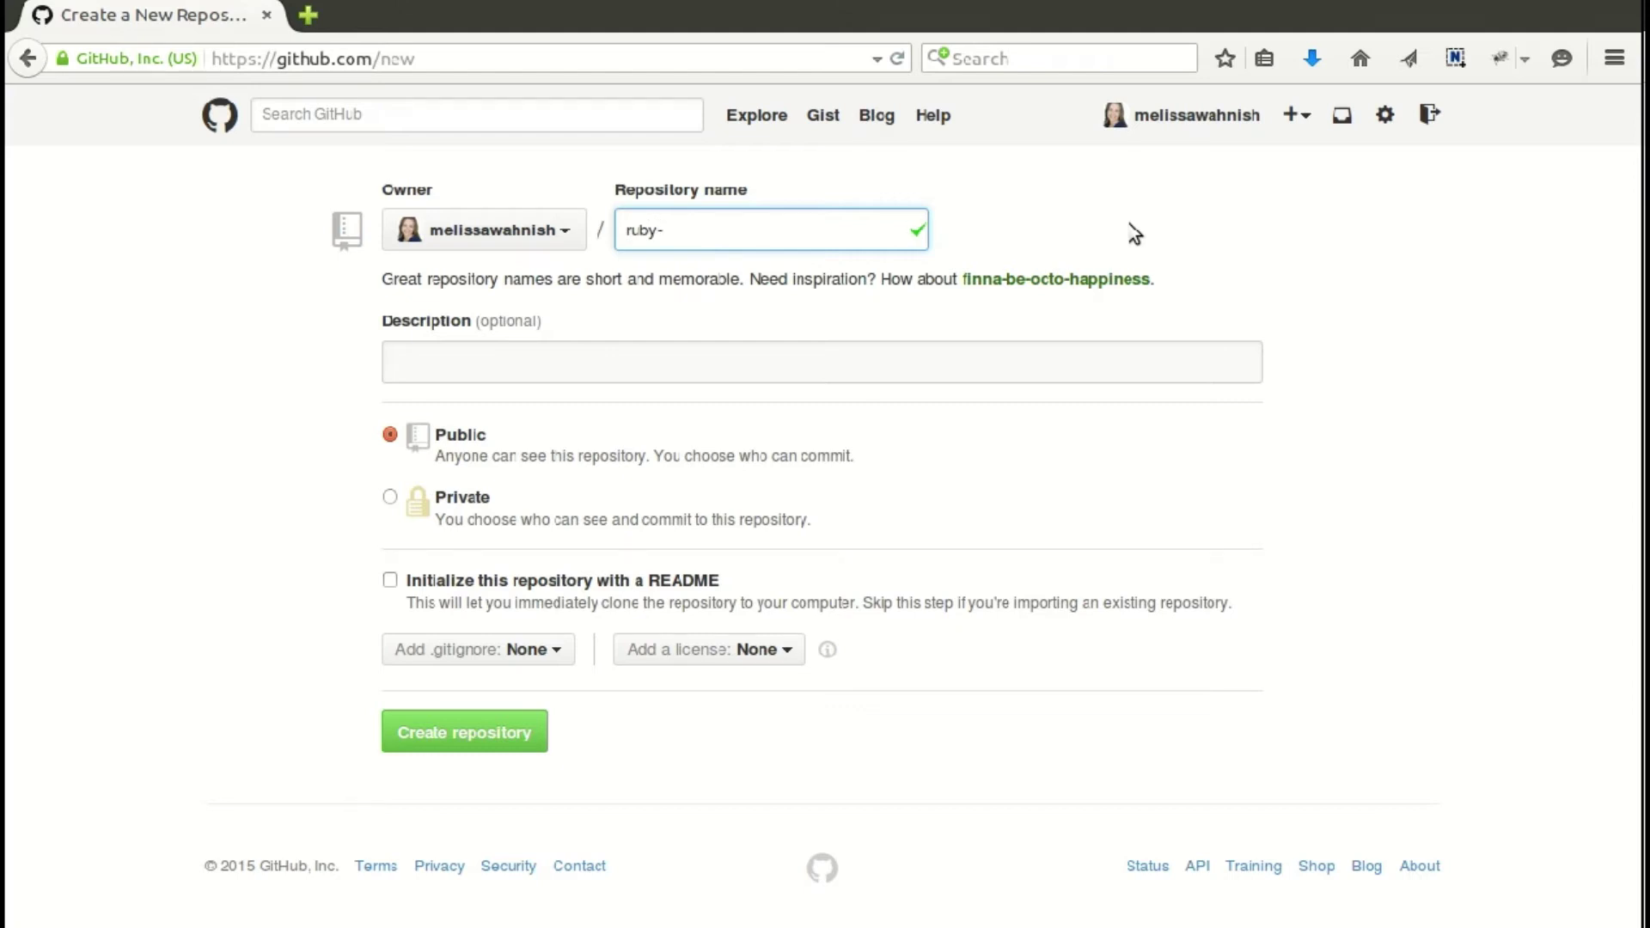
text(rub)
text(y)
click(478, 741)
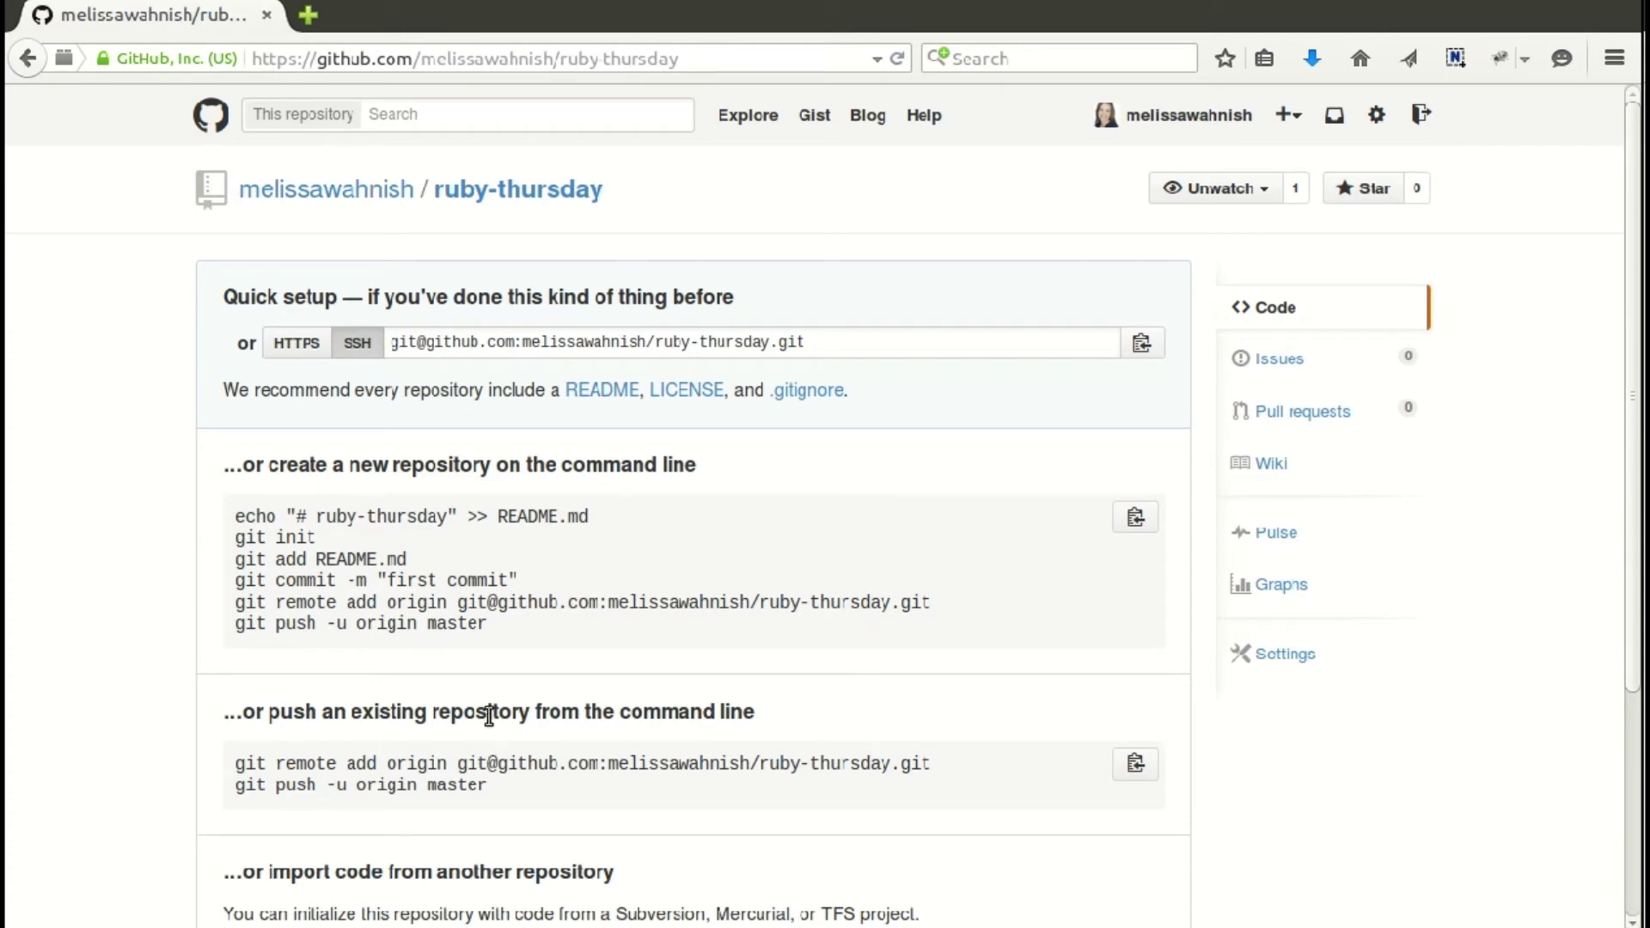
scroll(496, 662, down, 2)
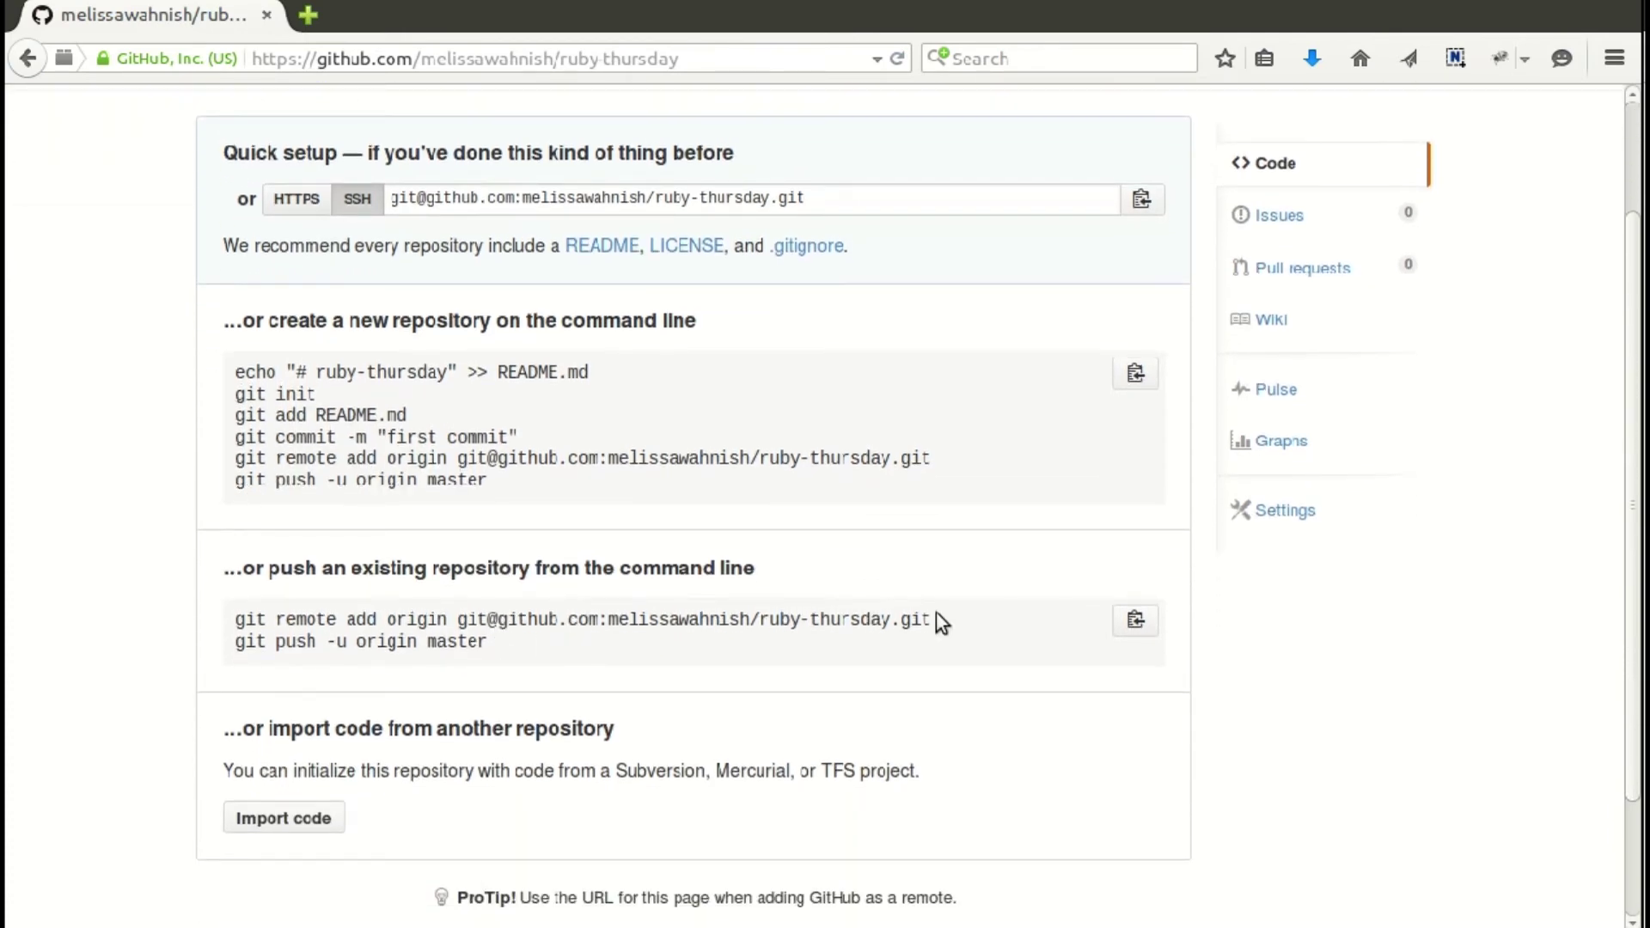
Step: Run GitHub's 'git remote add origin' command to link the ruby-thursday repository
drag(940, 621, 233, 621)
right_click(233, 619)
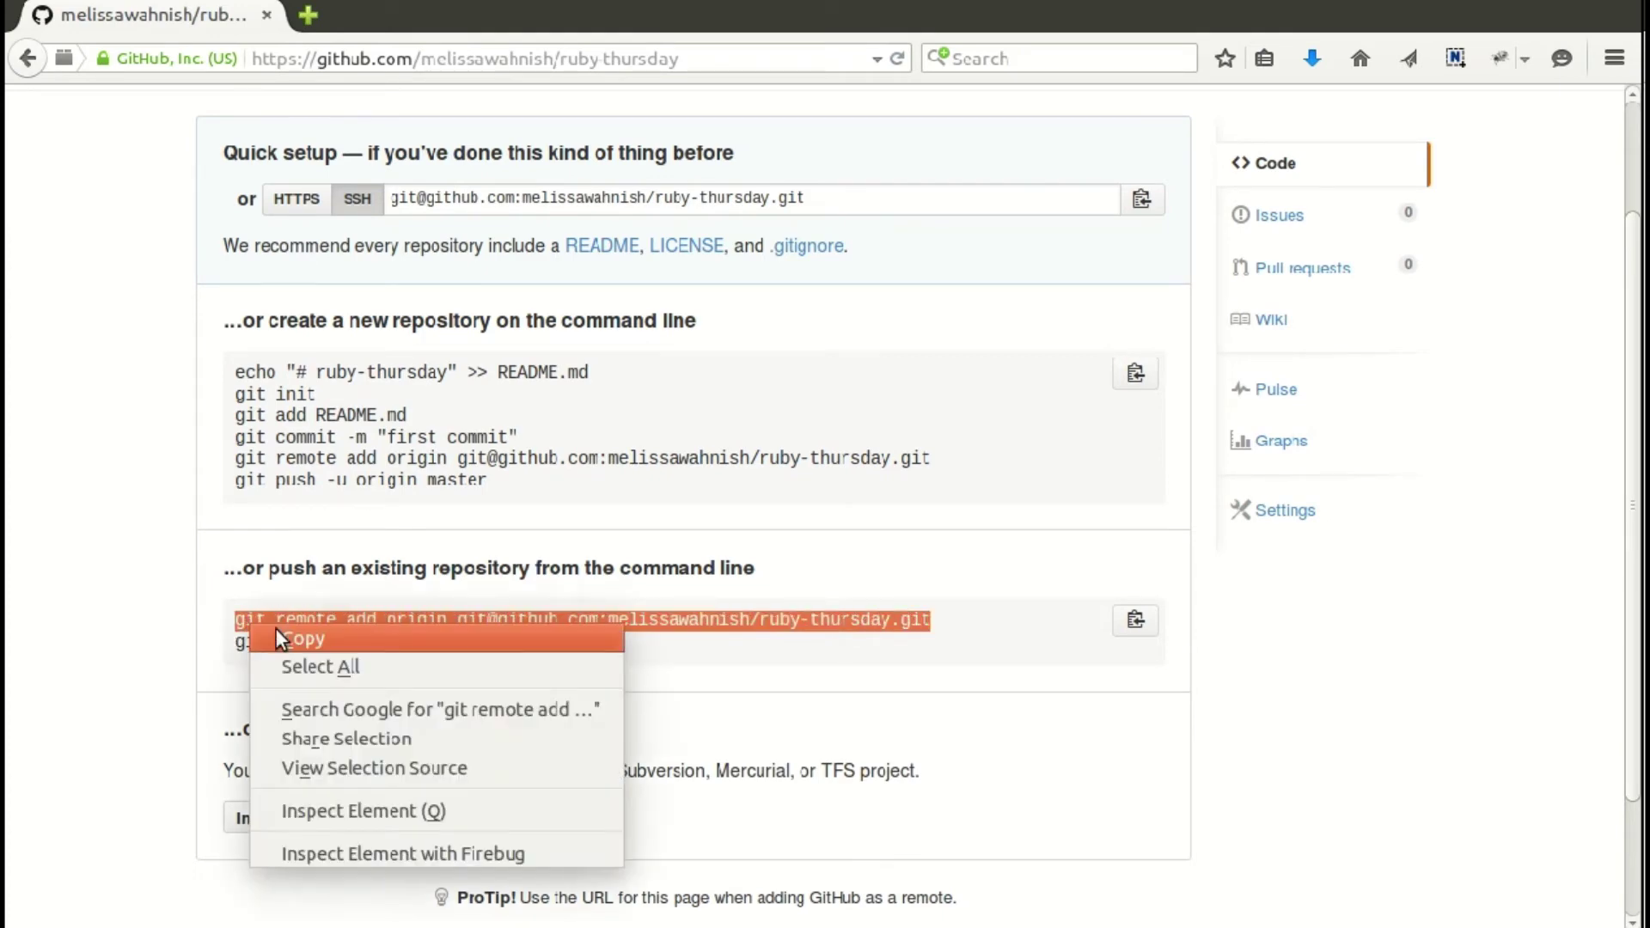
click(287, 635)
right_click(621, 81)
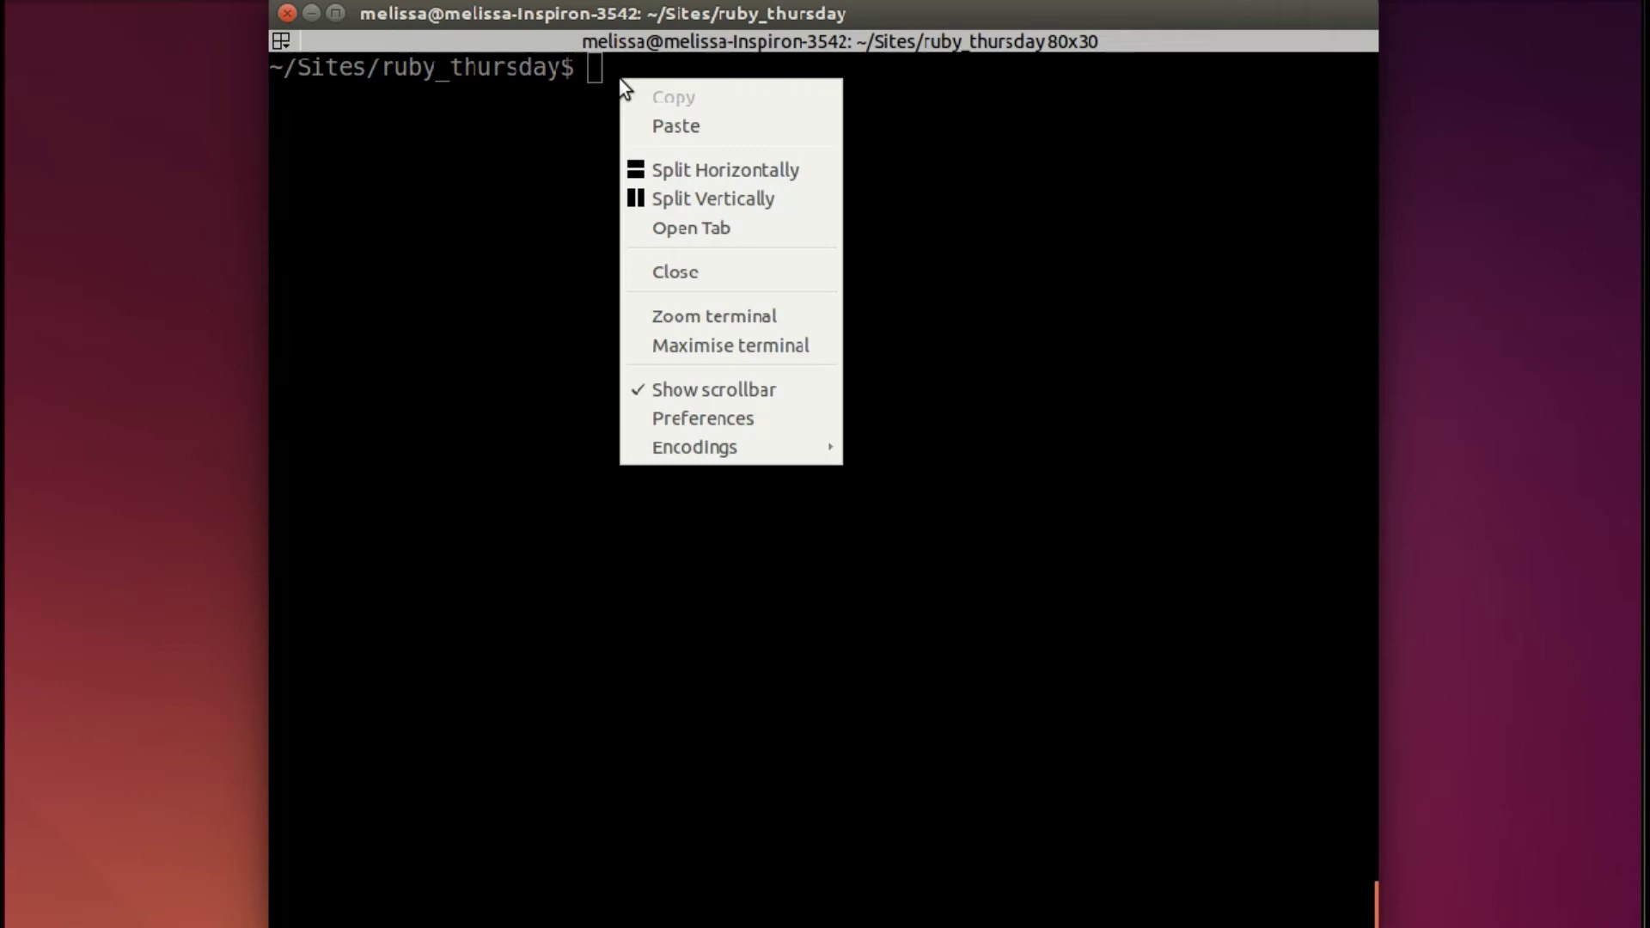
click(657, 126)
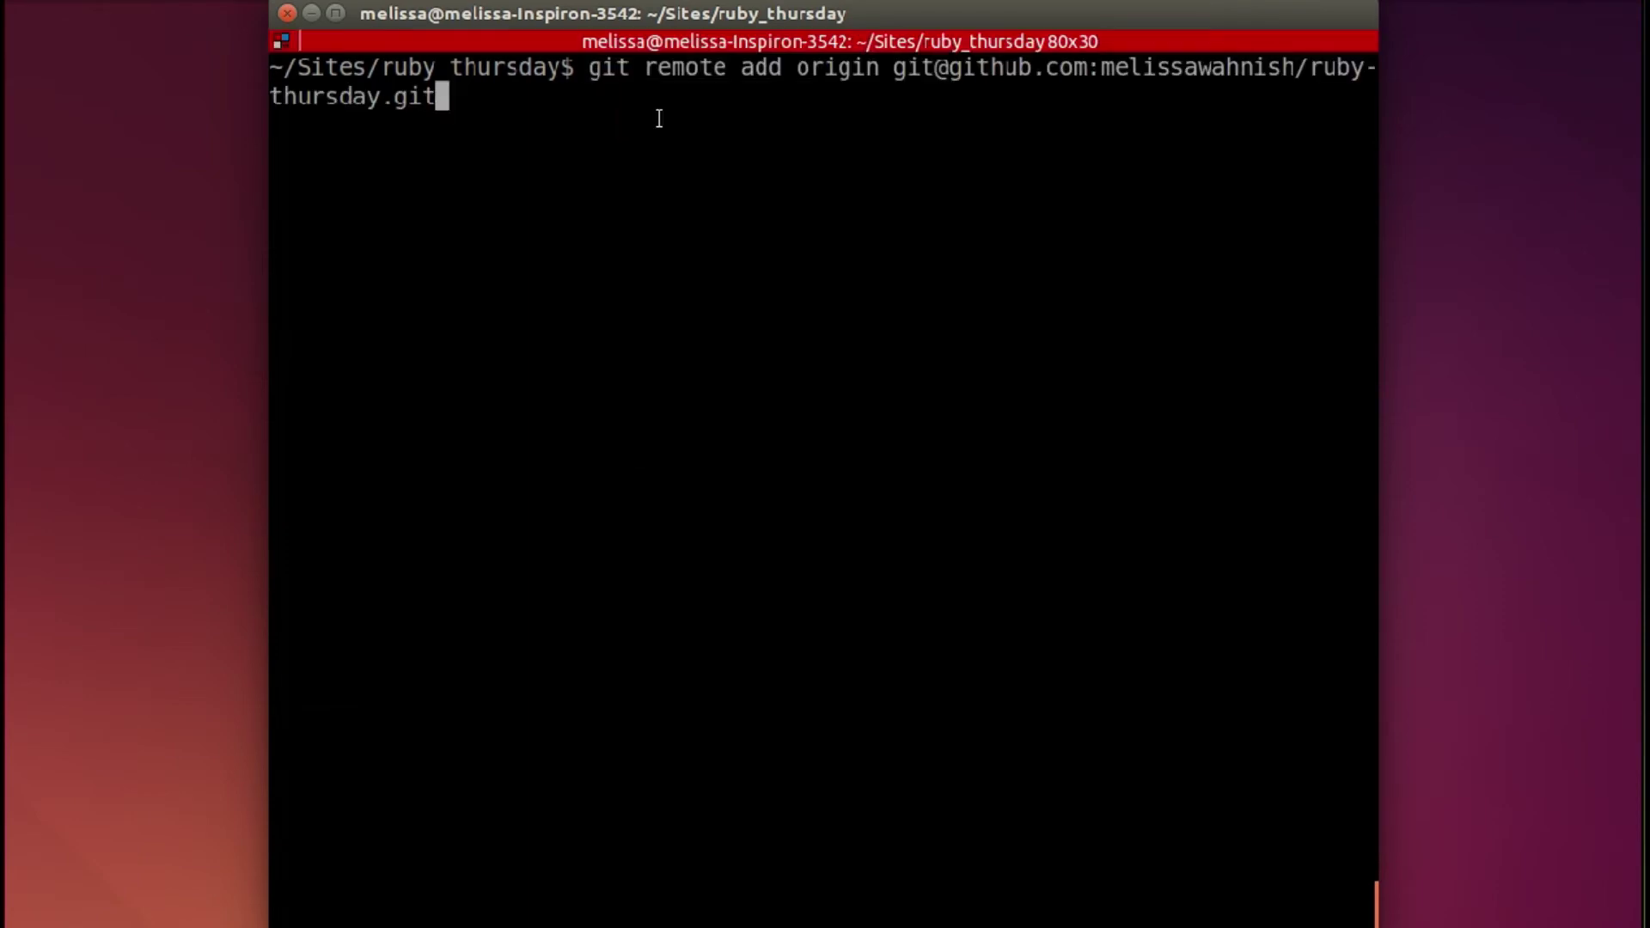
key(Return)
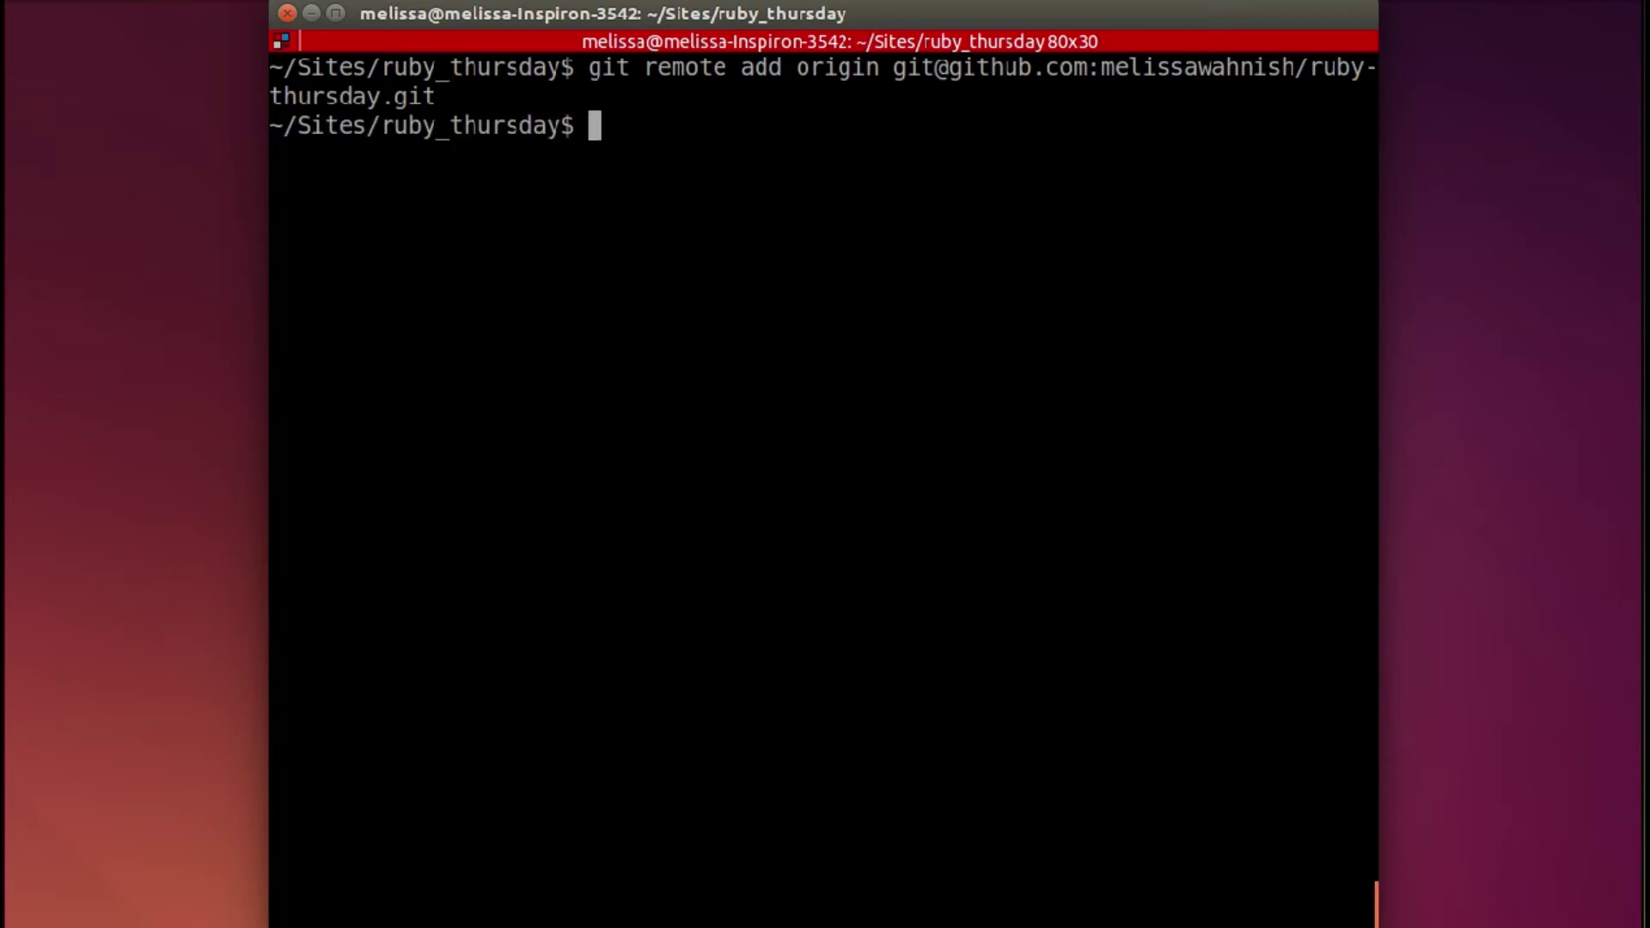
text(git status)
Step: Run git status, git add . and git commit -m "Initial commit", then clear the screen
key(Return)
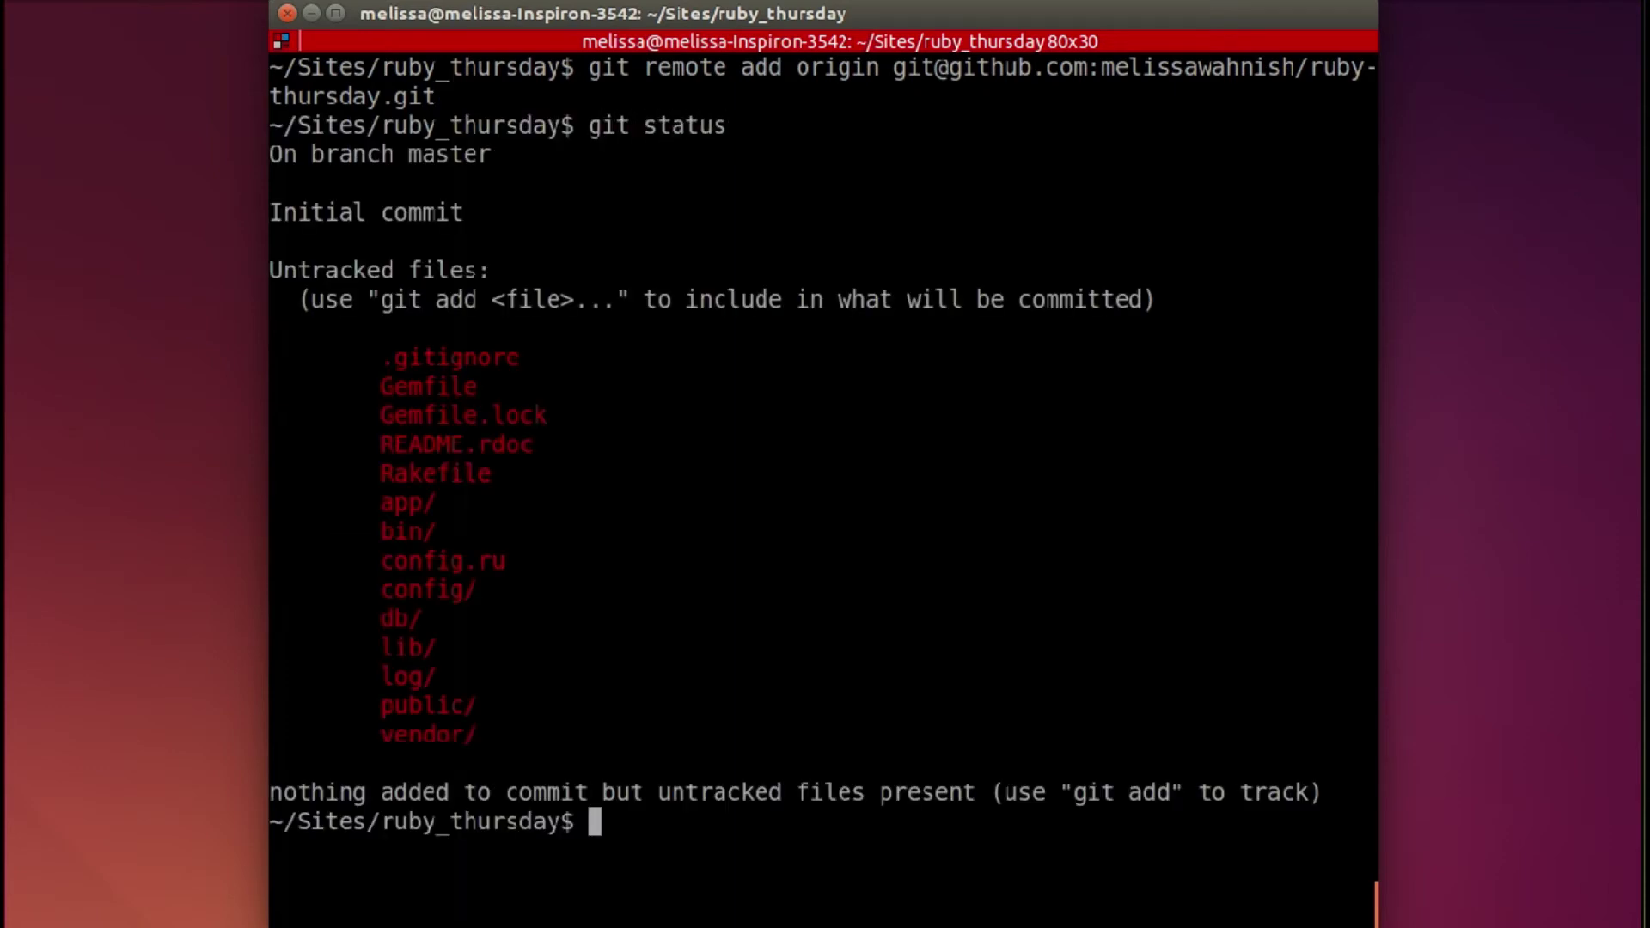
text(git )
text(add )
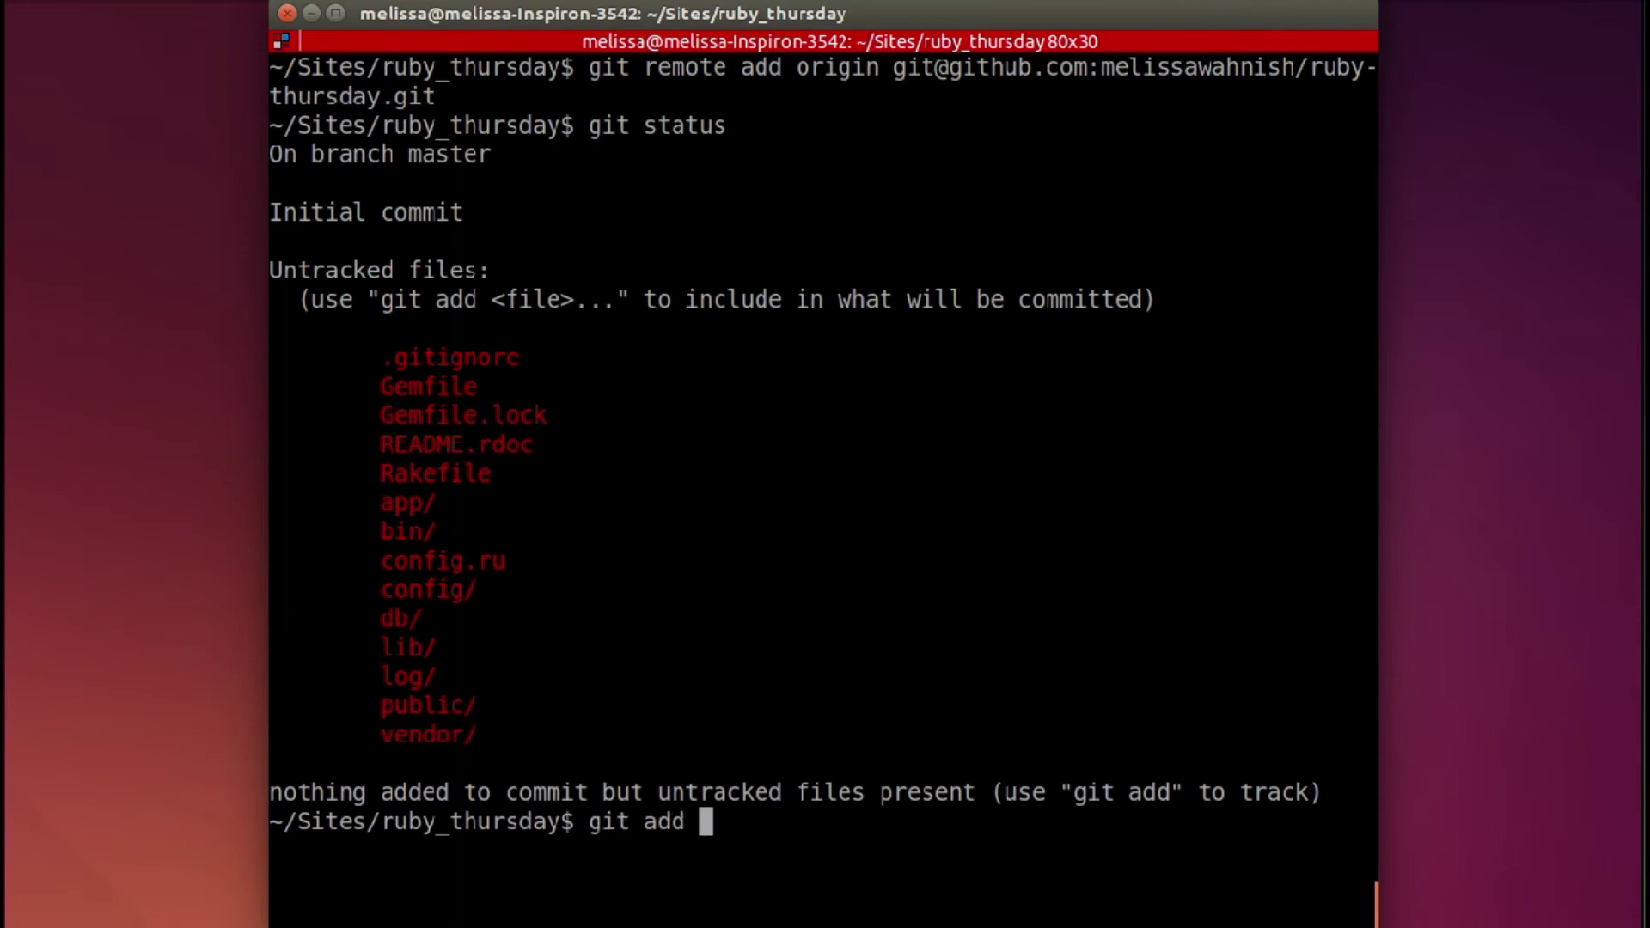
text(.)
key(Return)
text(git co)
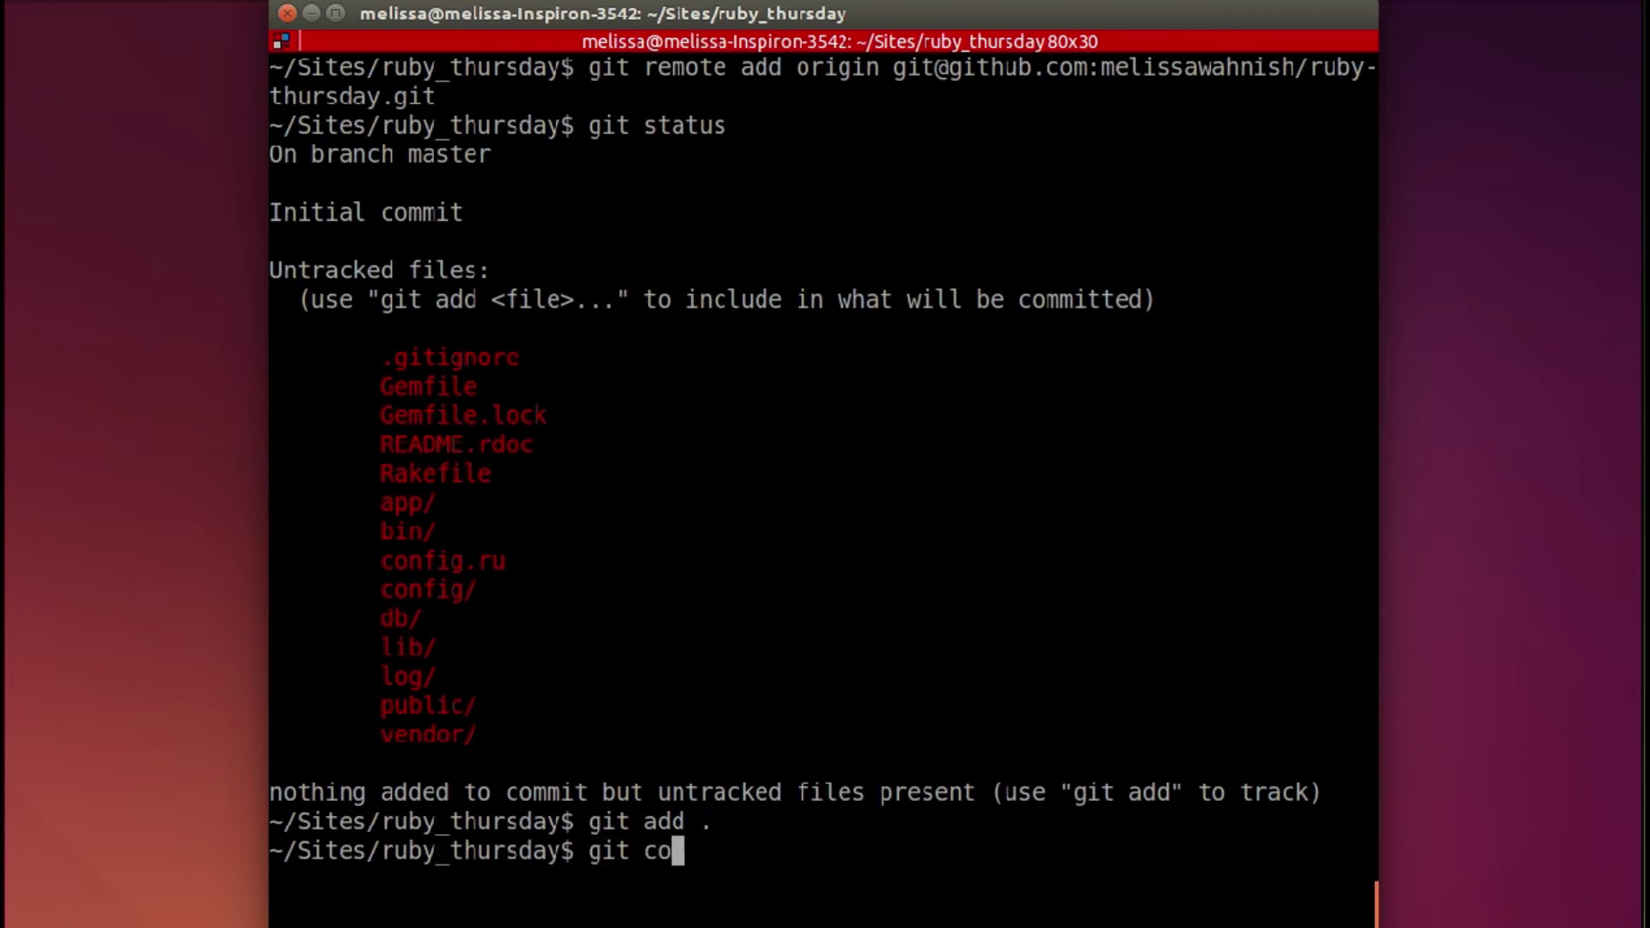
text(mmit -m )
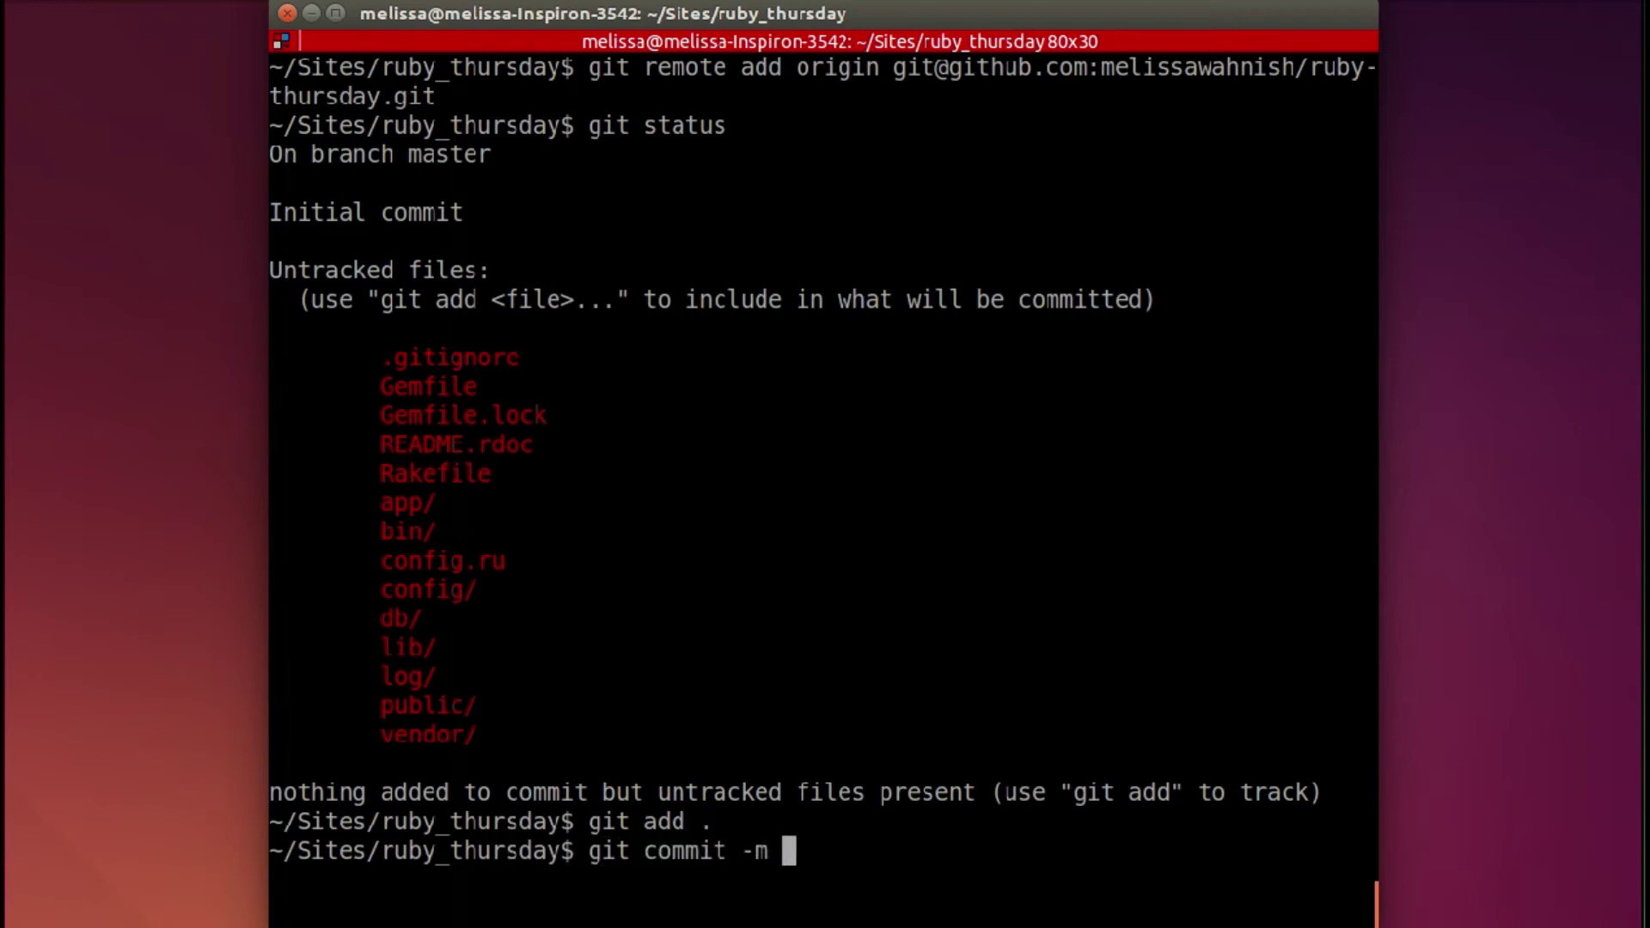
text("Initi)
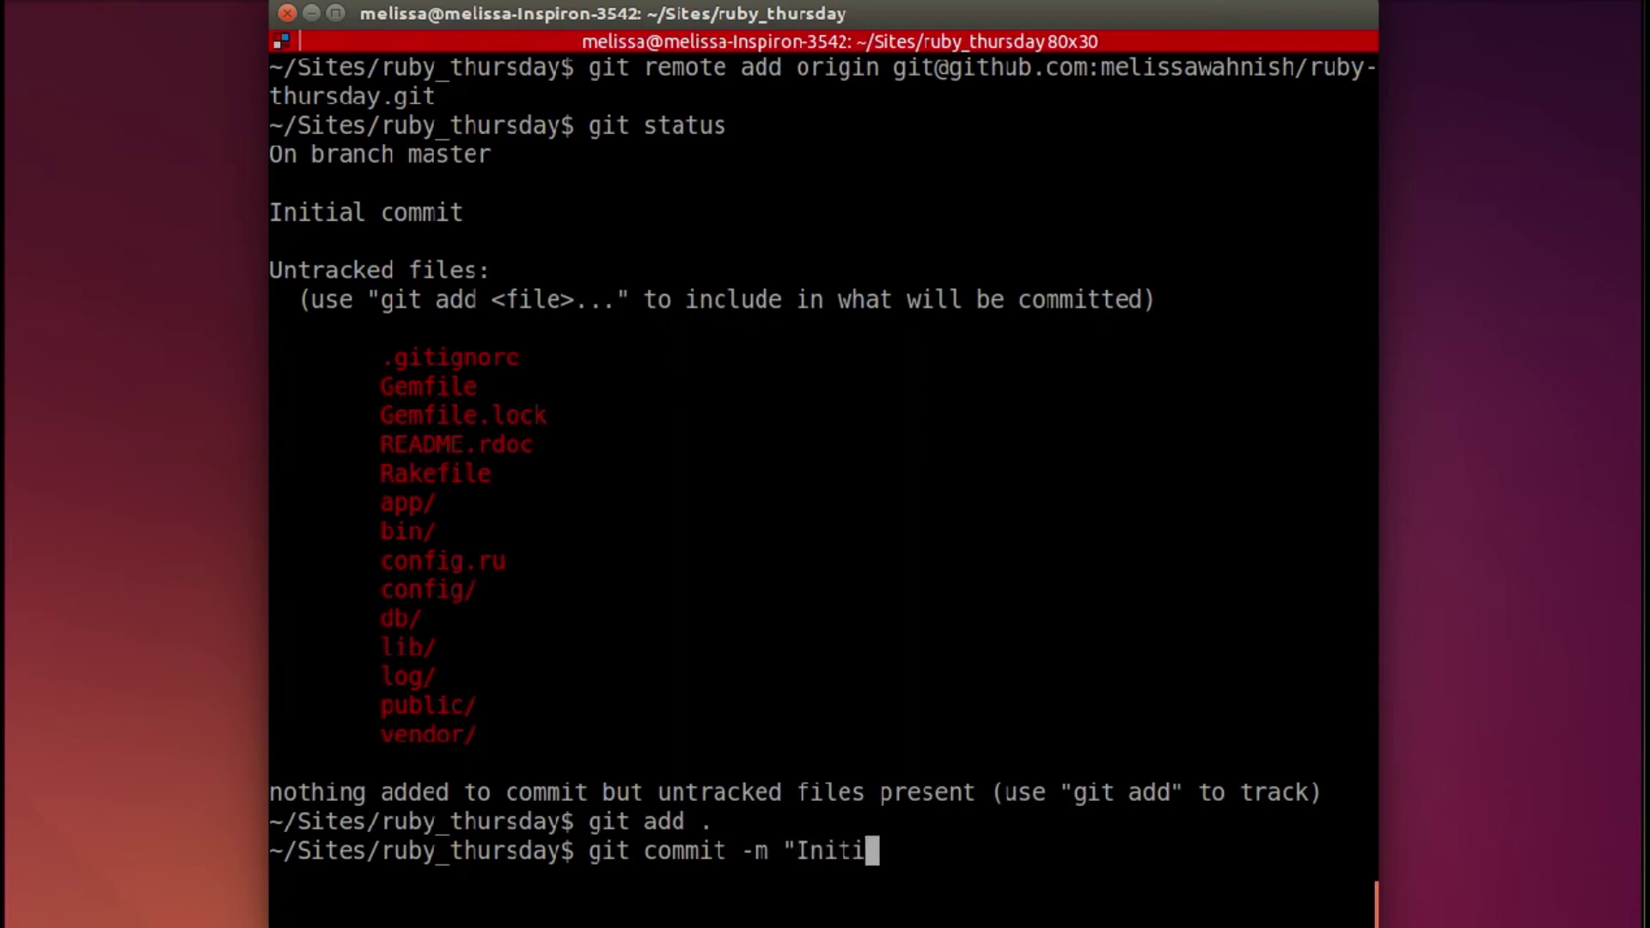
text(al commit)
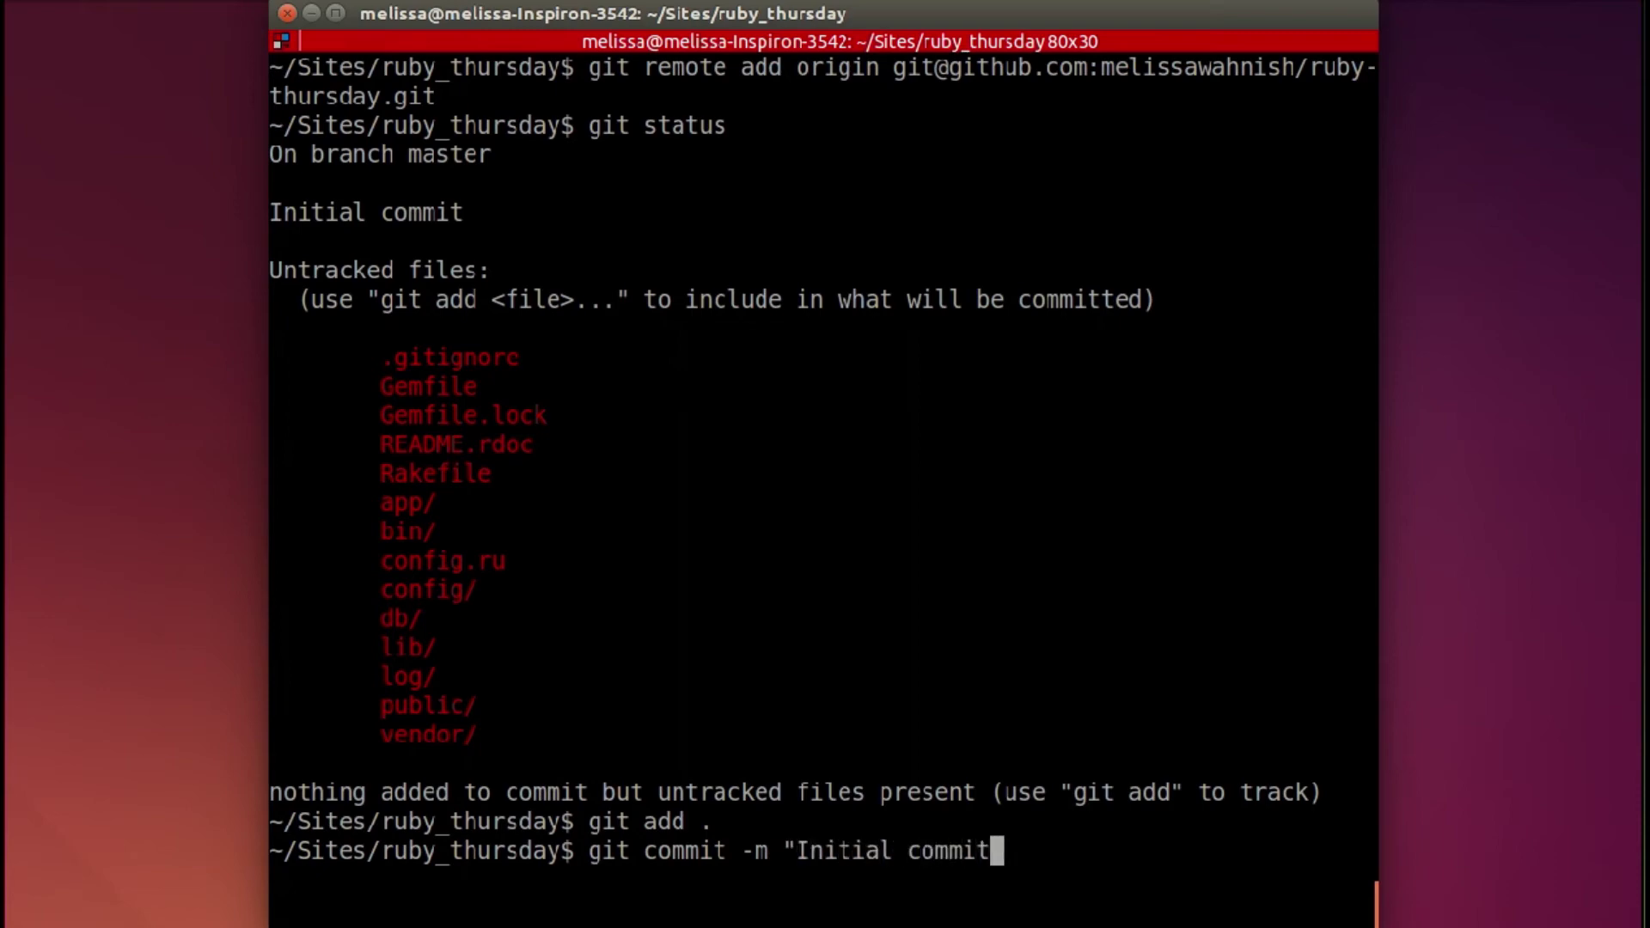
text(")
key(Return)
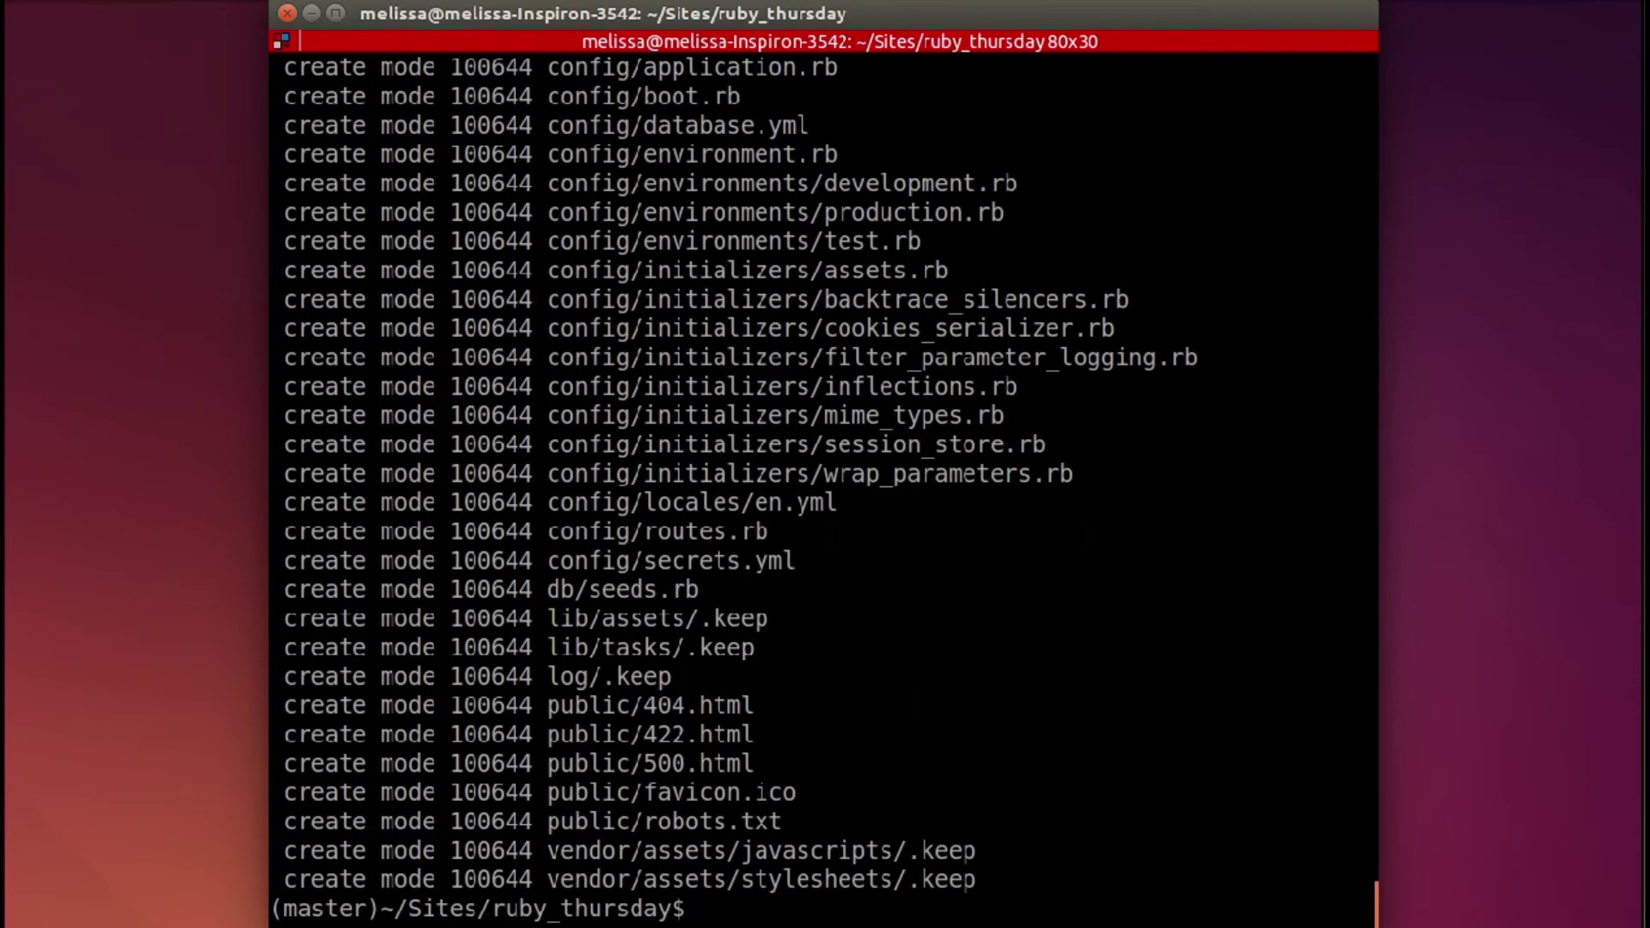
key(ctrl+l)
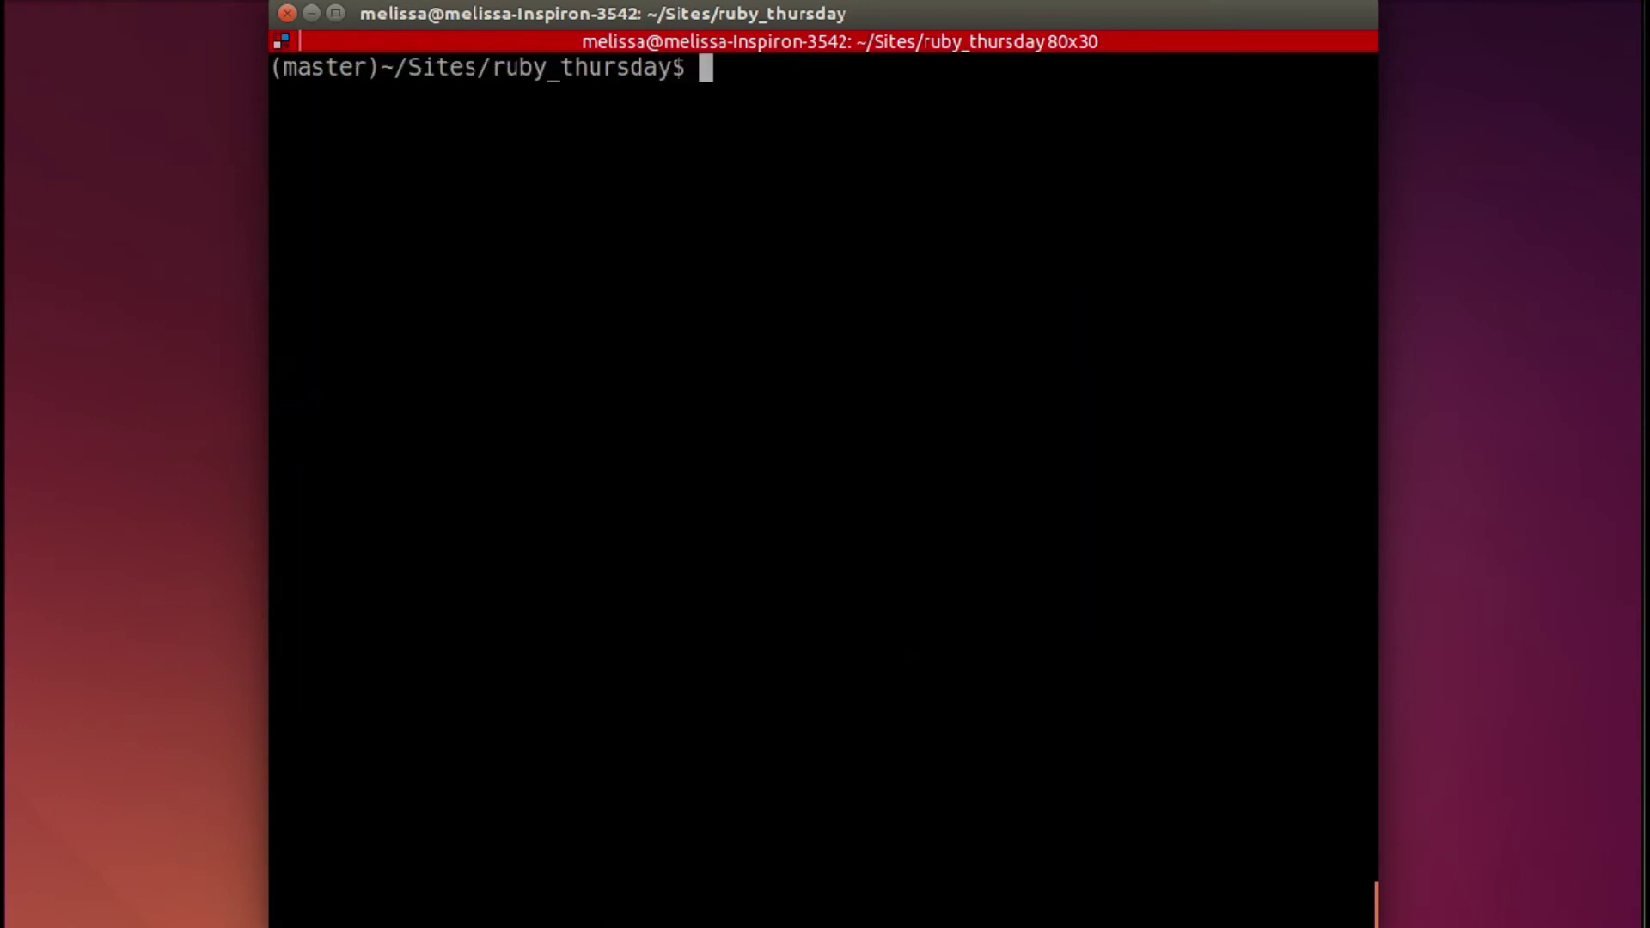
Step: Run 'git push -u origin master' to upload master to ruby-thursday
key(alt+Tab)
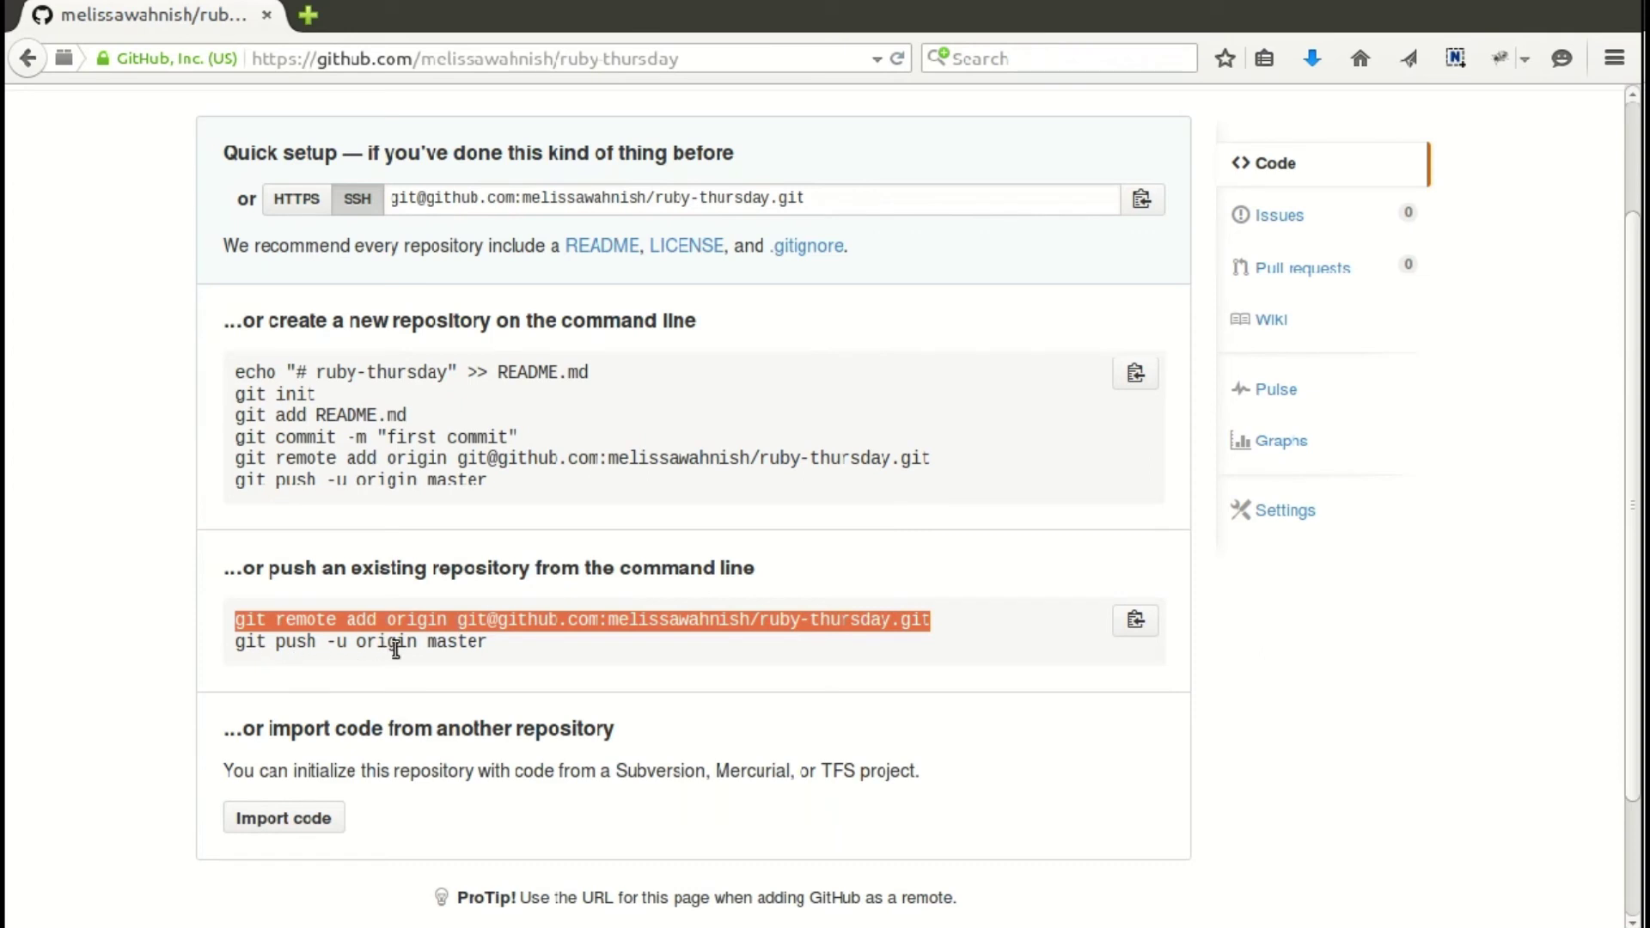
drag(487, 642, 236, 649)
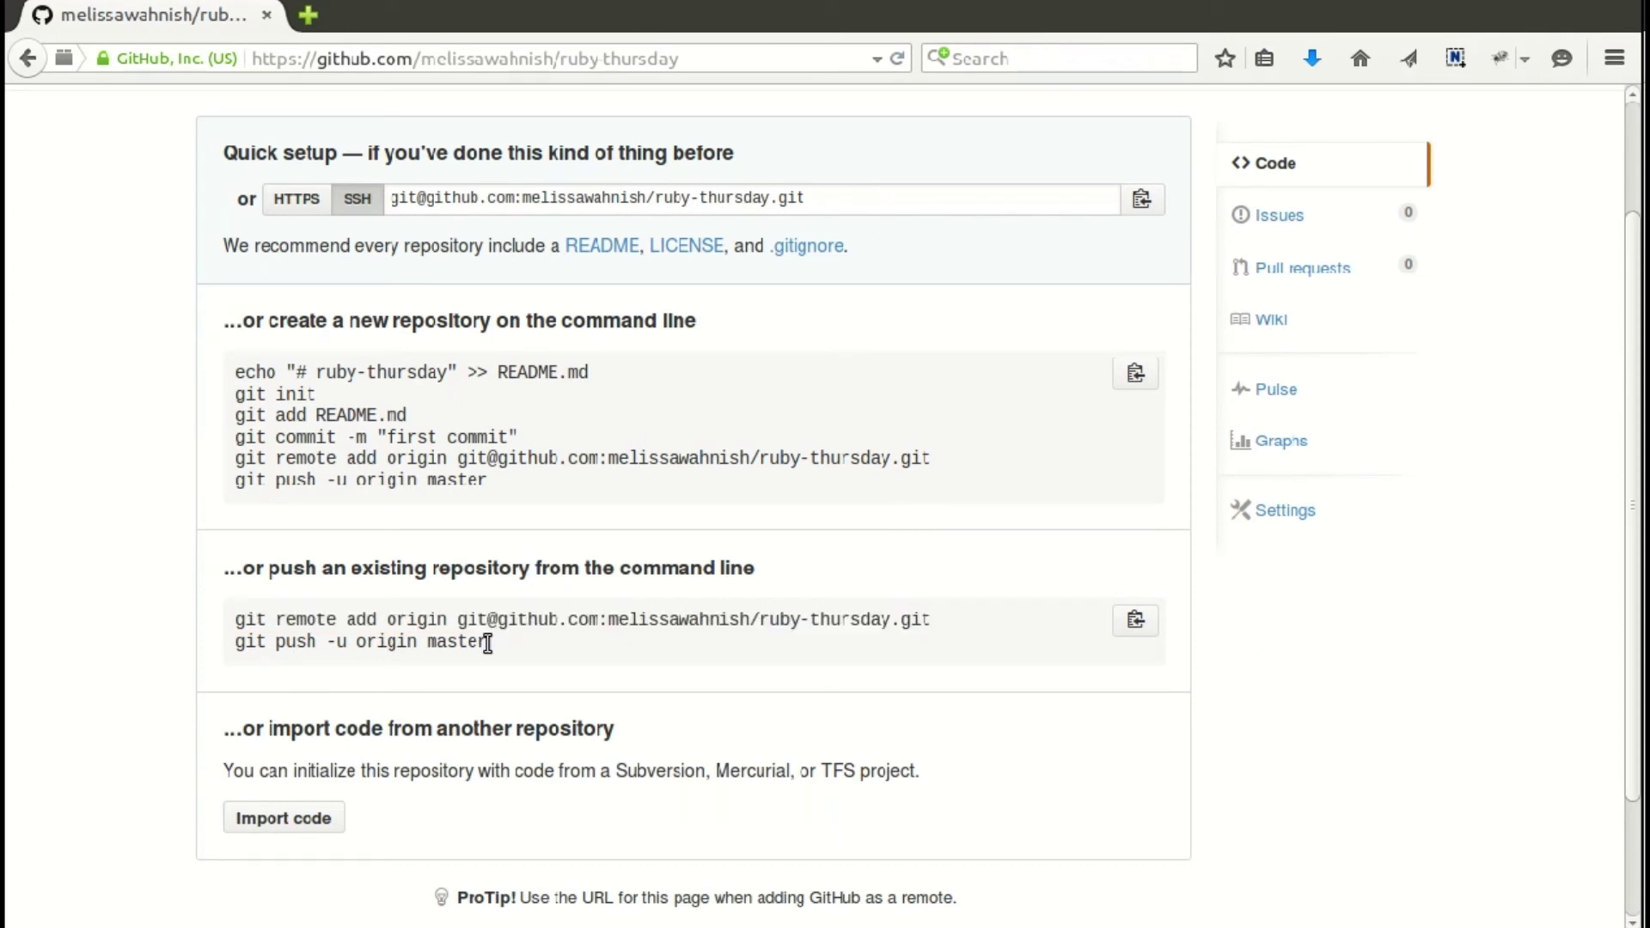
right_click(240, 644)
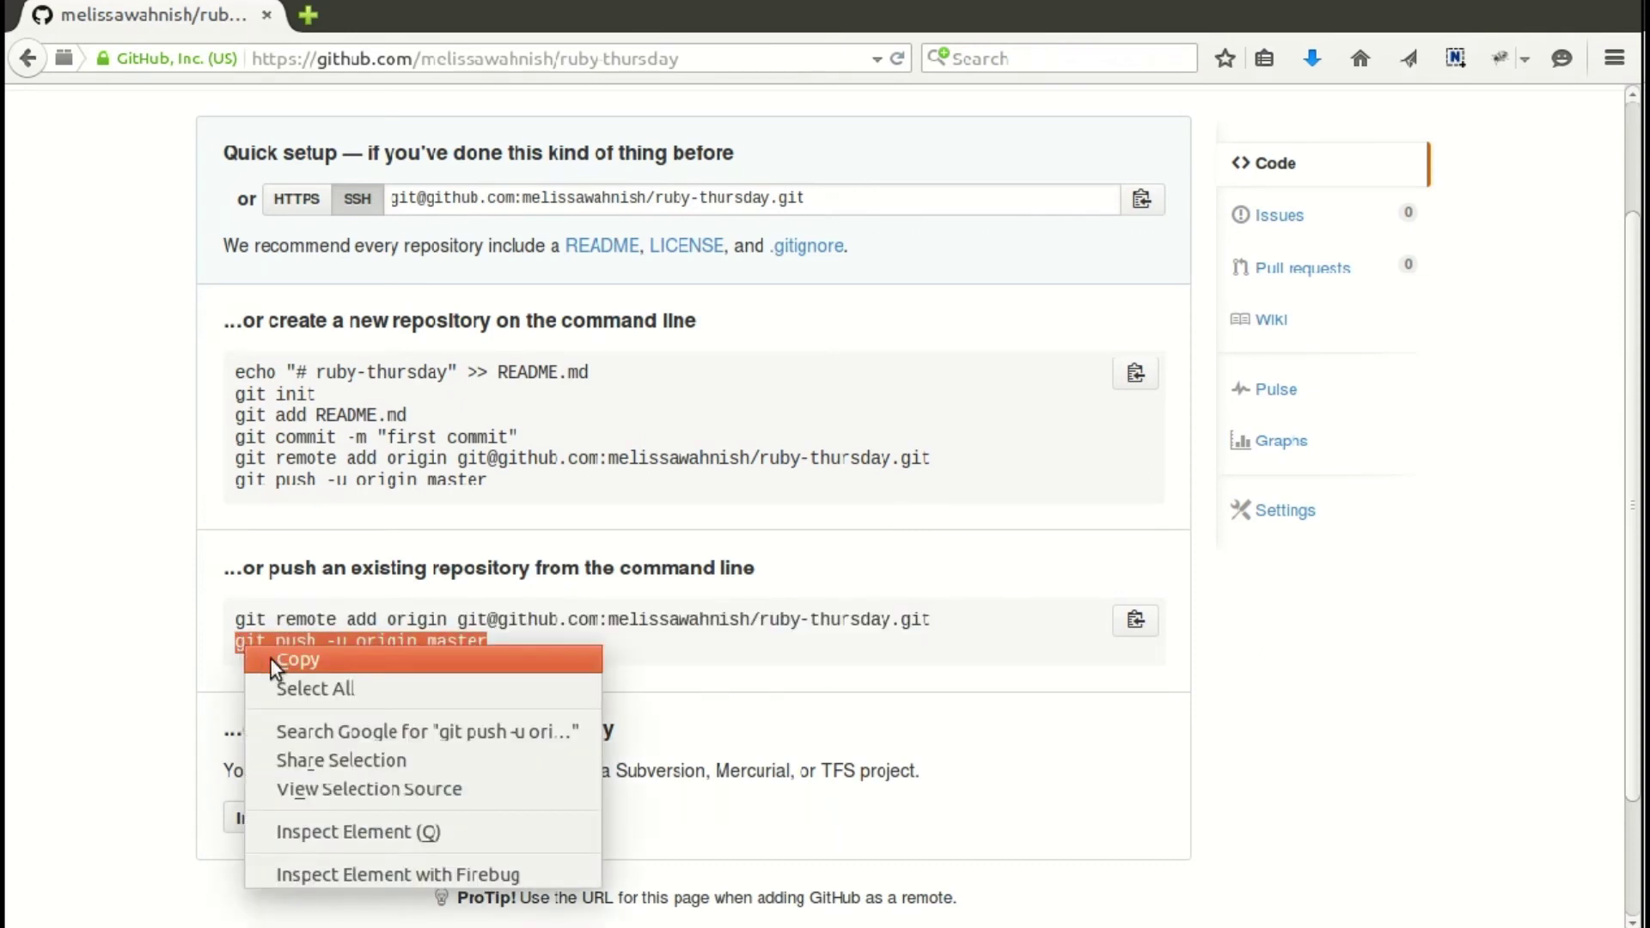
click(278, 663)
key(alt+Tab)
right_click(704, 64)
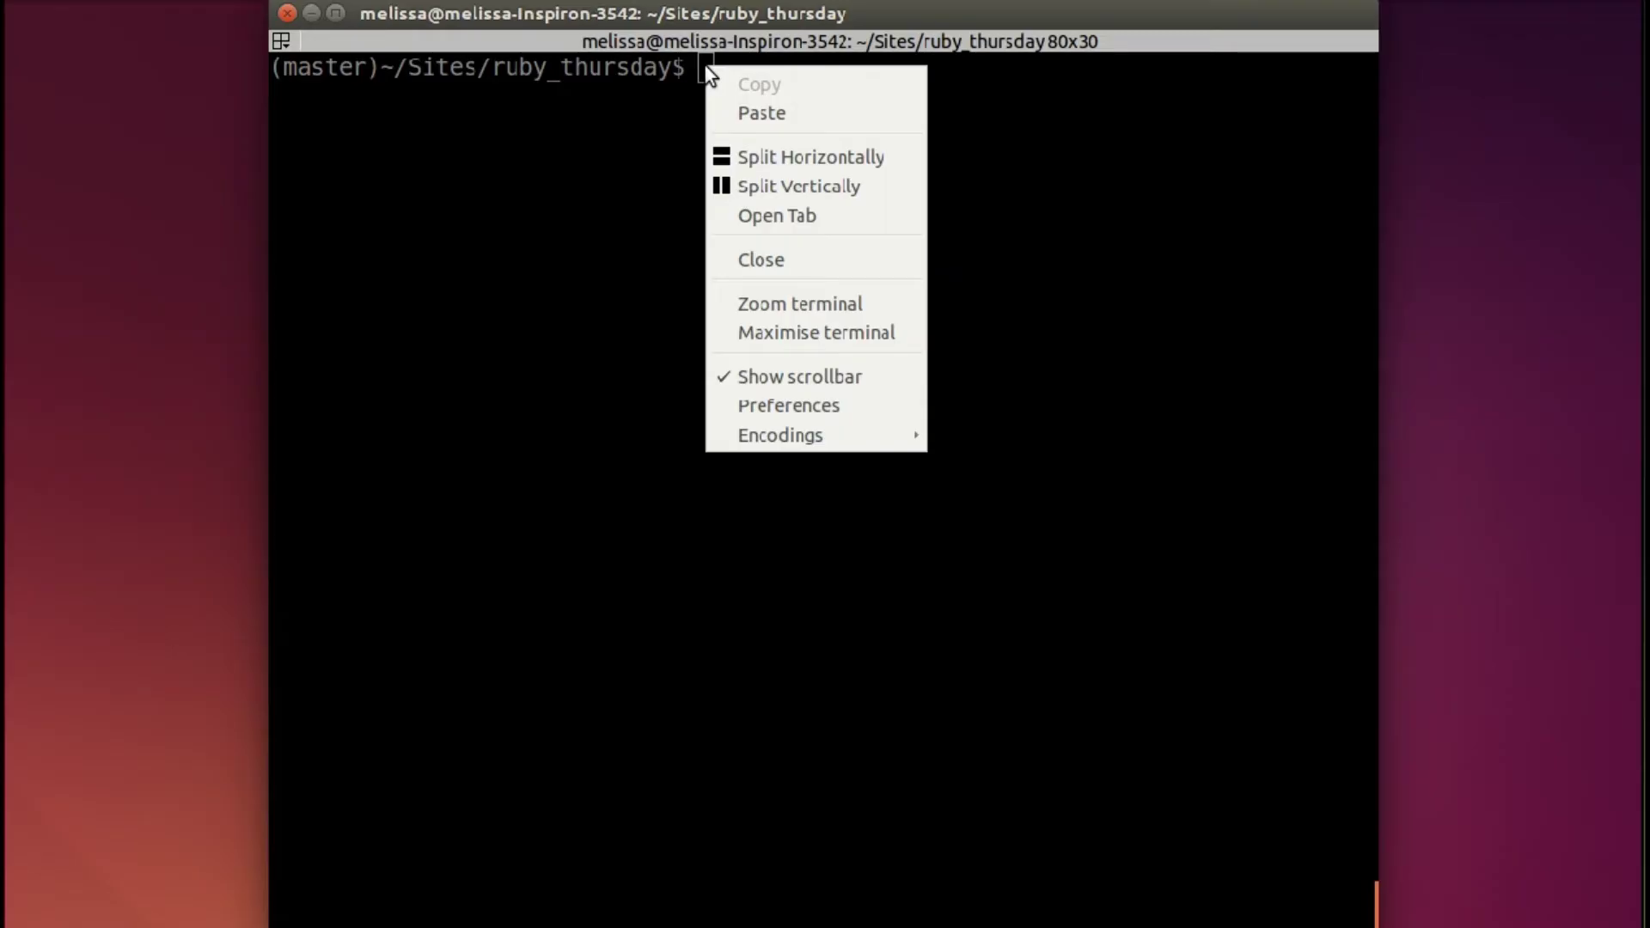
click(750, 110)
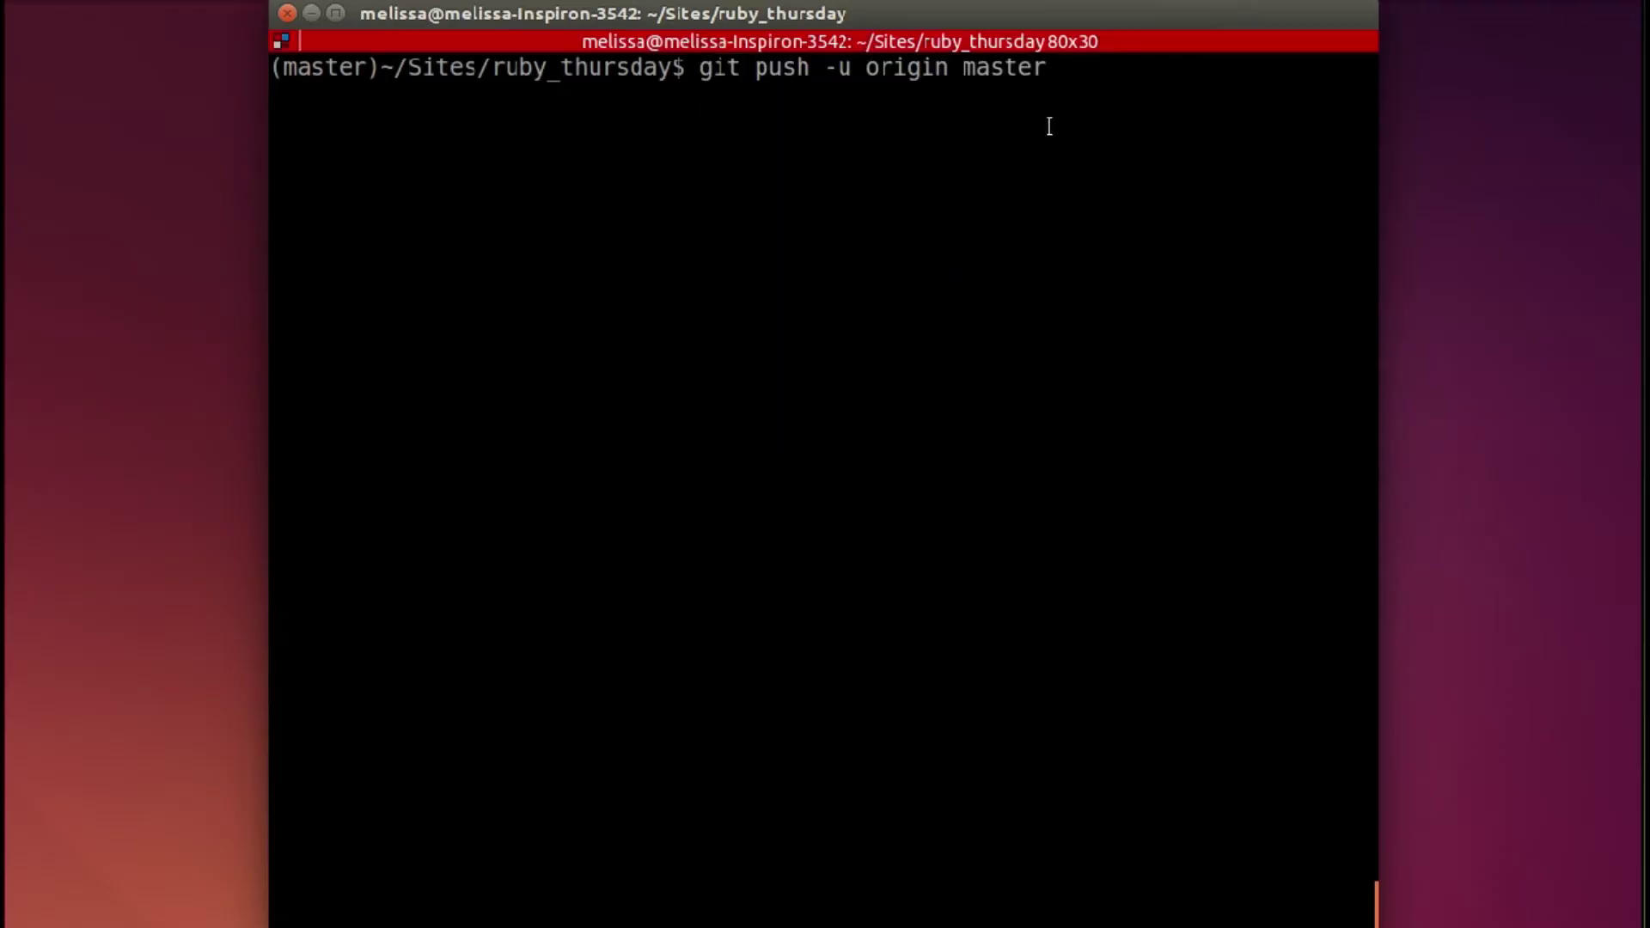
key(Return)
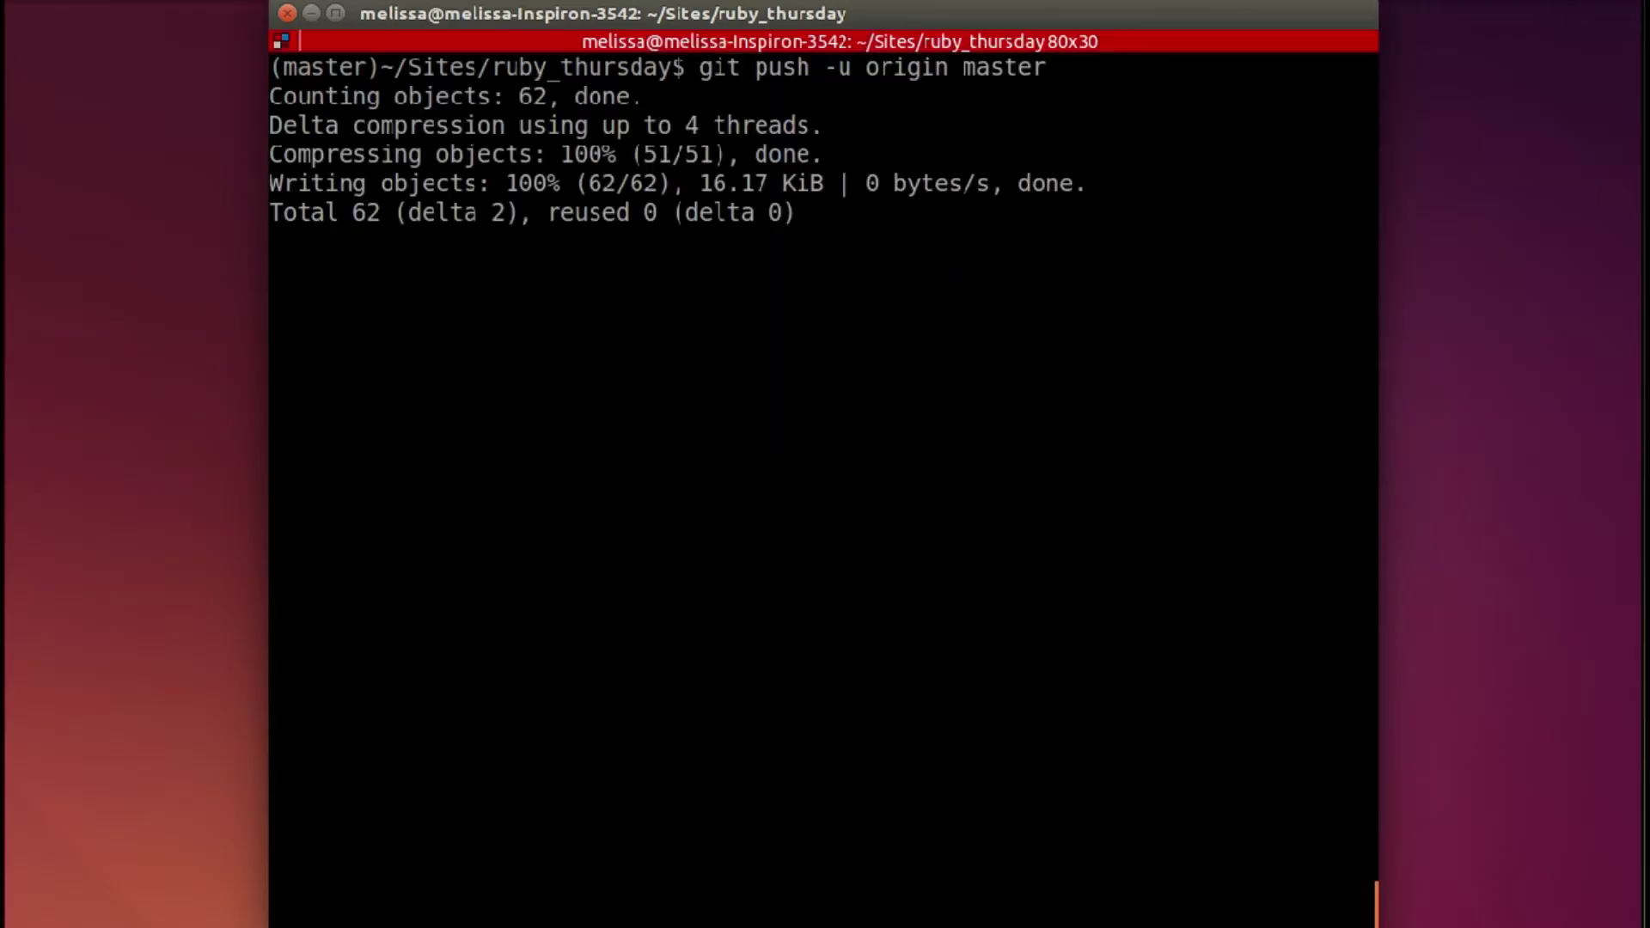